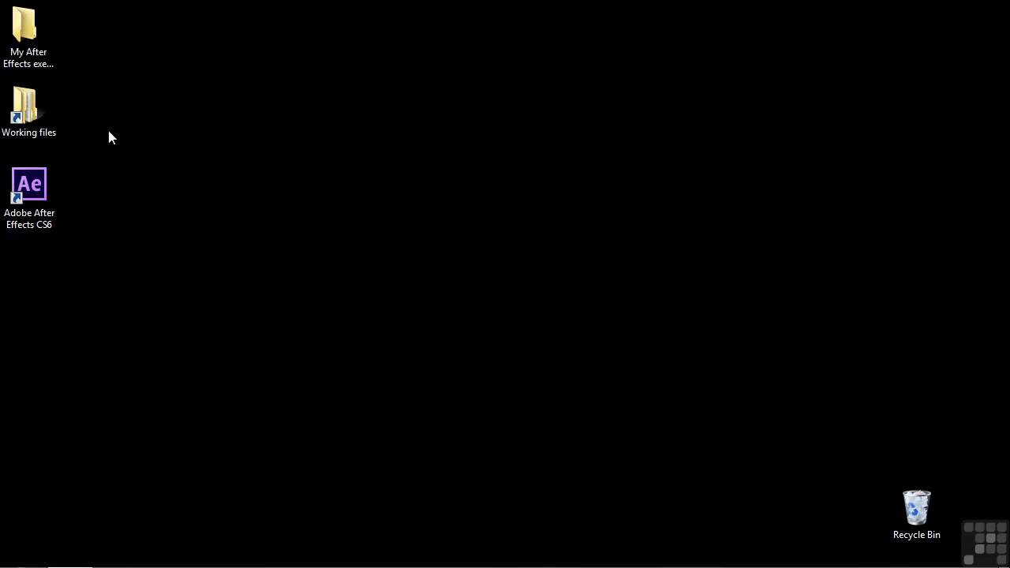
Open the project 1703-text-3D-space.aep from the working files and display the 3D text with light composition
double_click(25, 107)
double_click(511, 132)
scroll(538, 450, "down", 11)
double_click(507, 469)
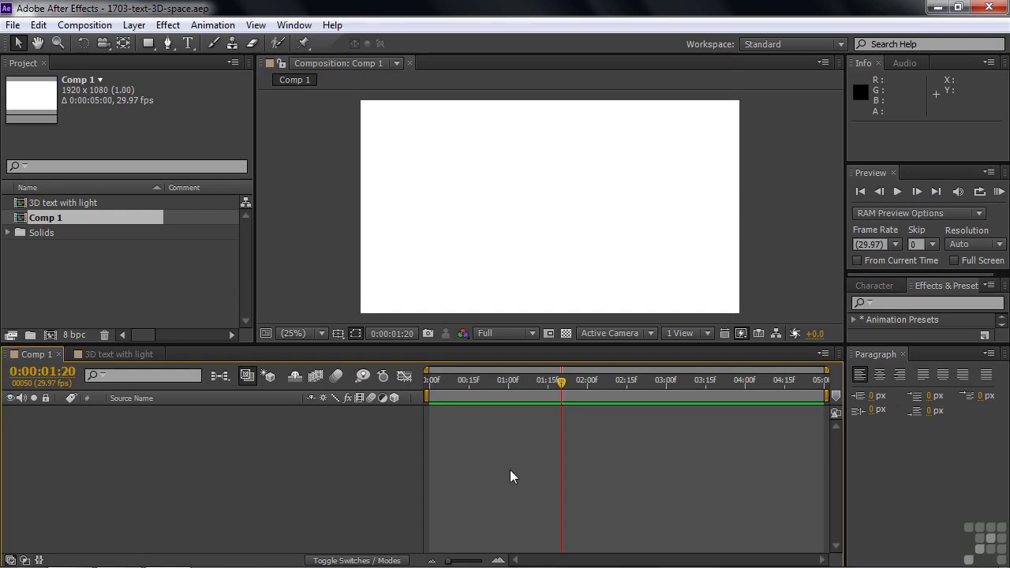
left_click(122, 354)
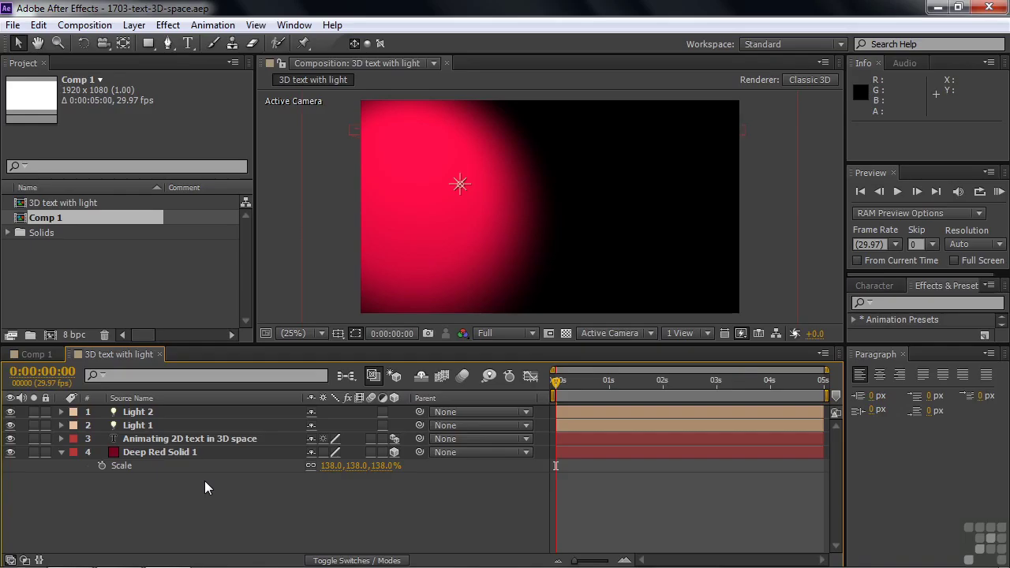
In Comp 1, add the text "2D text in a 3D space" and move it down to position 96, 620
left_click(40, 354)
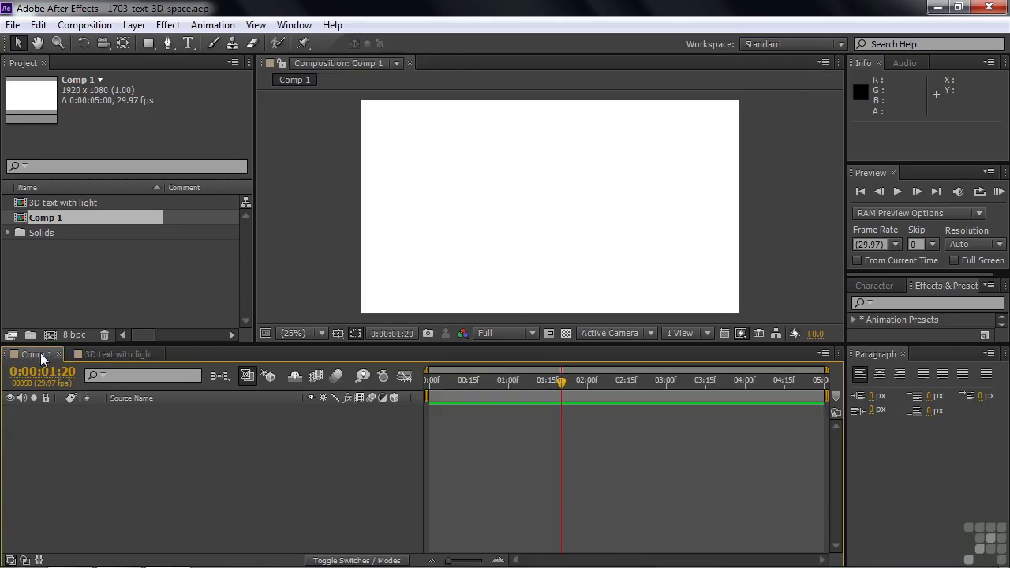
left_click(186, 44)
left_click(382, 196)
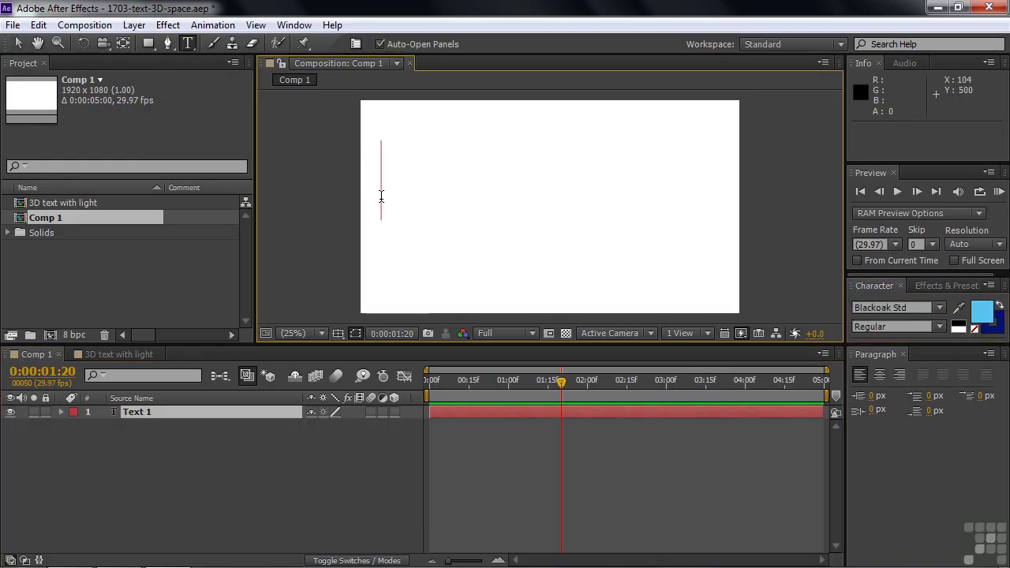
type("2D t")
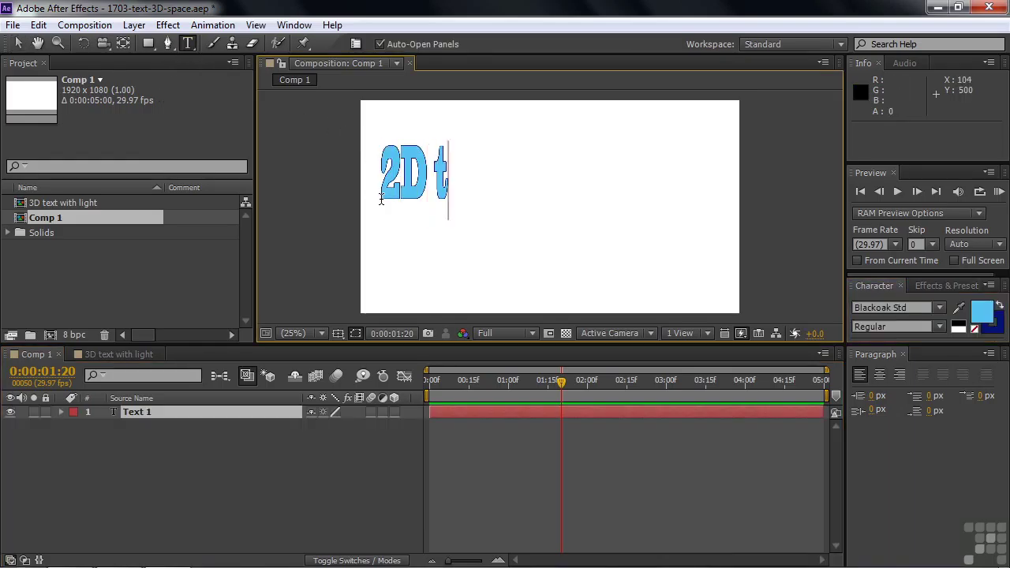
type("ext in a 3D space")
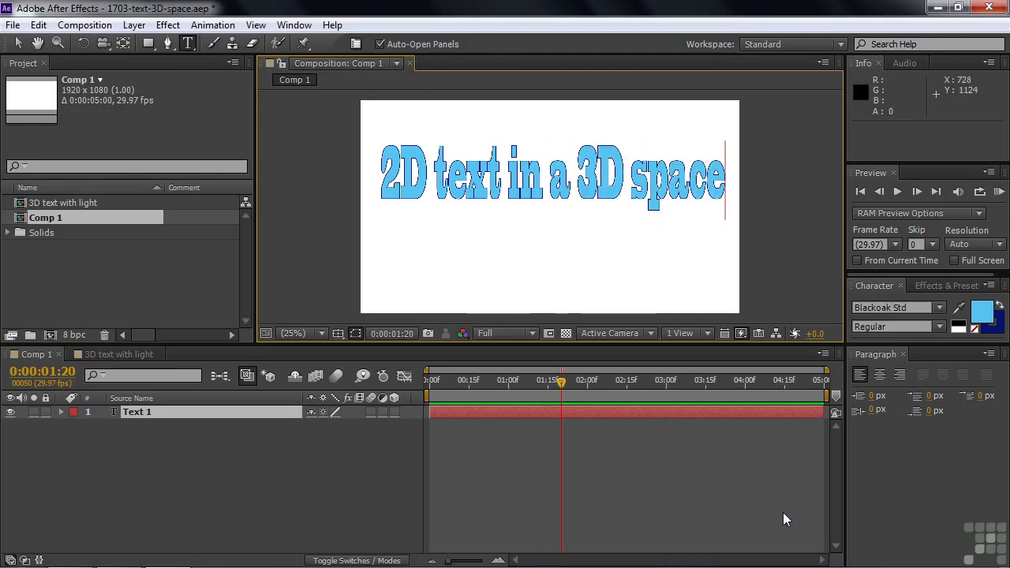
key("KP_Enter")
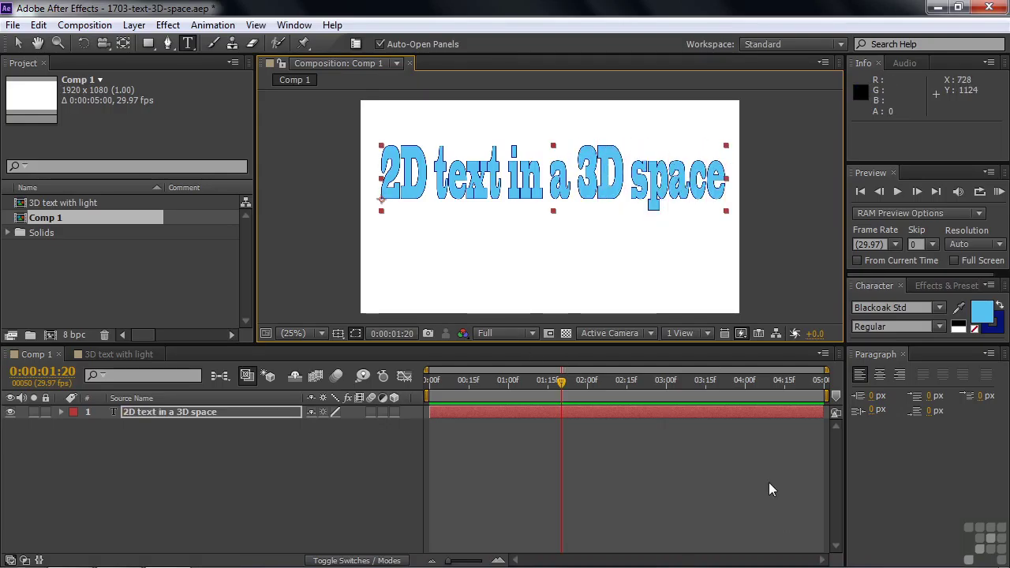
key("v")
left_click_drag(540, 195, 537, 219)
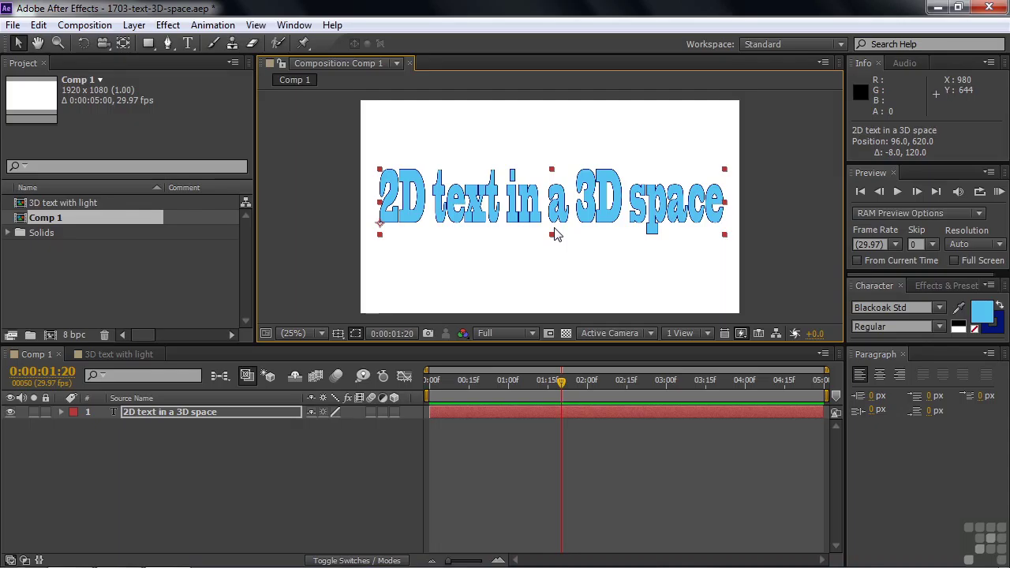
Browse the animation presets in Adobe Bridge and open the 3D Text folder inside Text
left_click(953, 284)
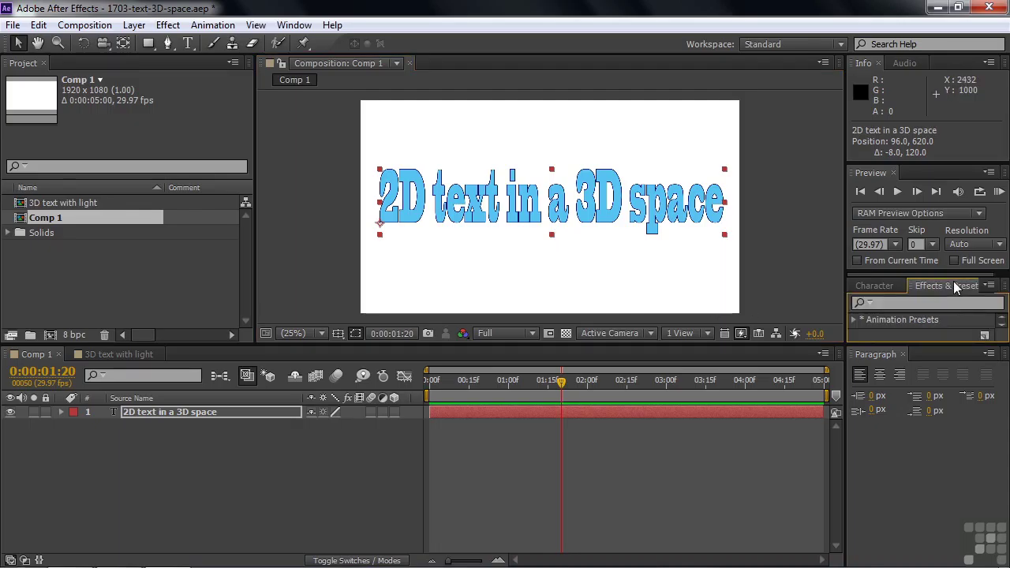
left_click(990, 287)
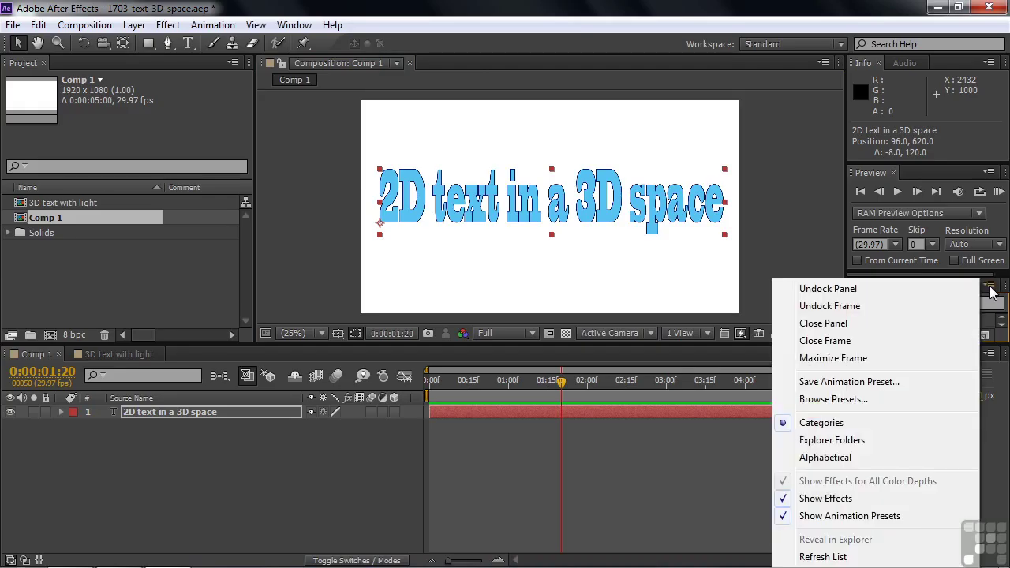
left_click(843, 399)
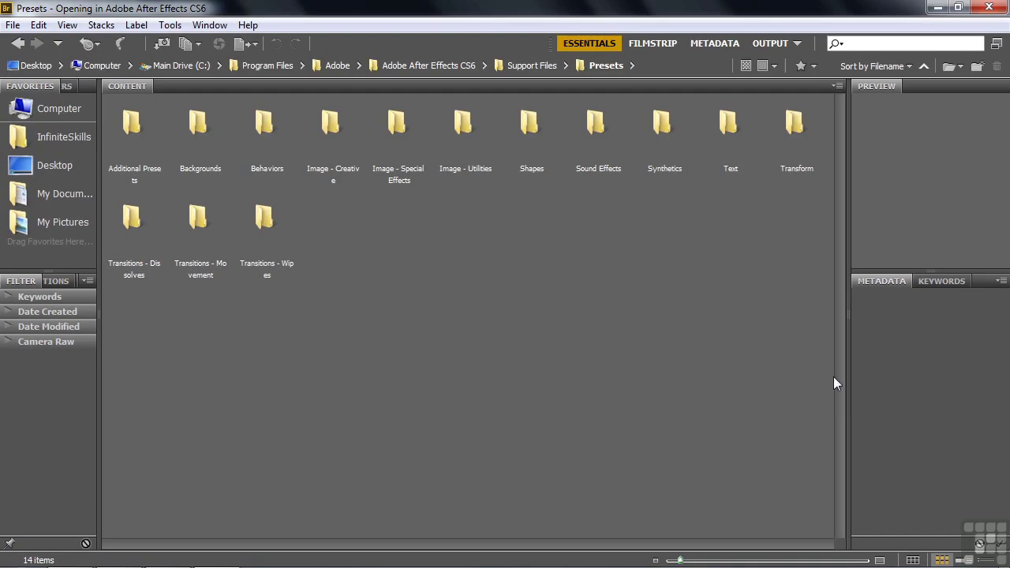
double_click(729, 125)
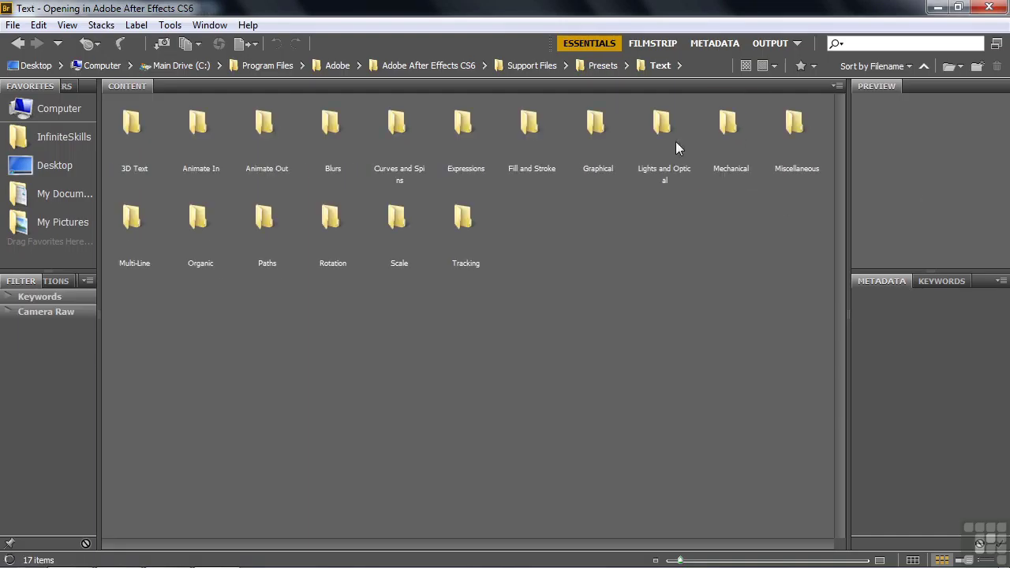
double_click(126, 126)
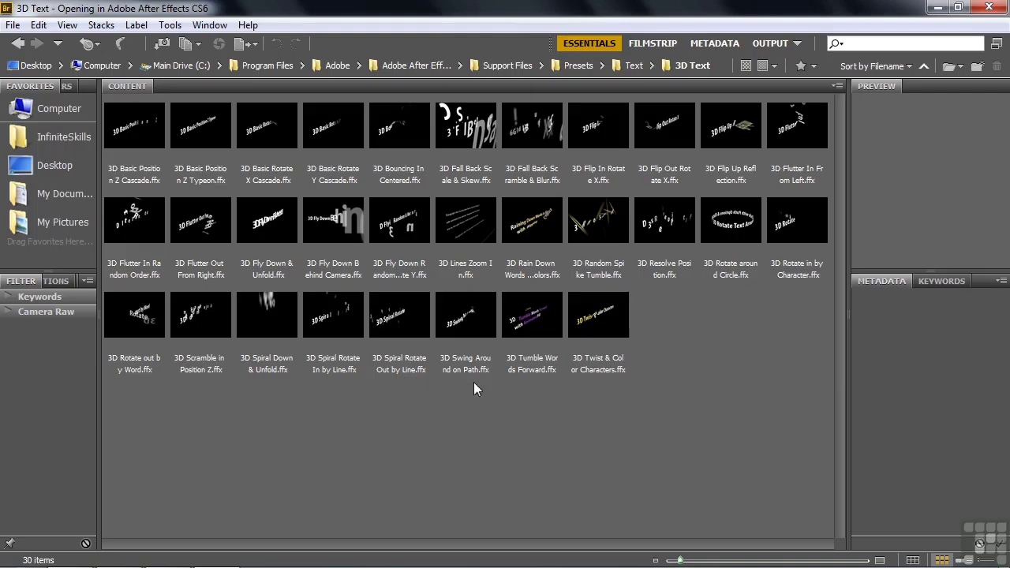
Preview several 3D text presets, from 3D Flip Up Reflection to 3D Rotate out by Word, and close Bridge
left_click(730, 136)
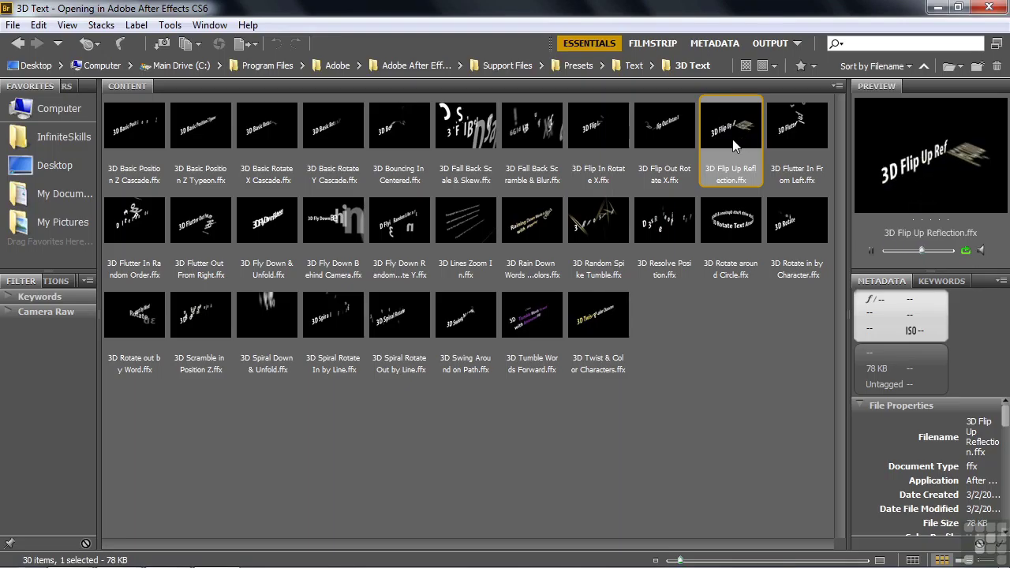
left_click(586, 221)
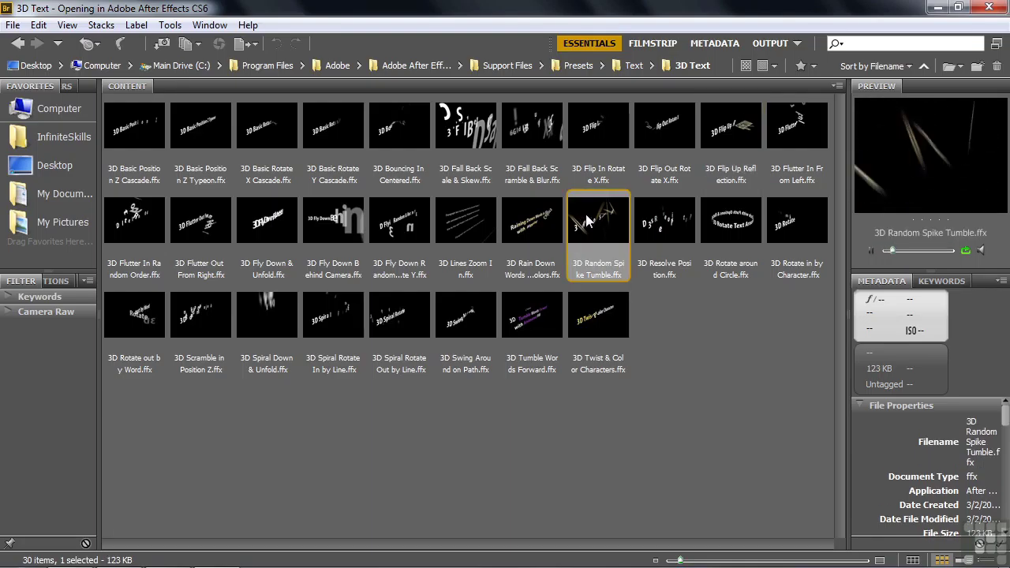
left_click(540, 224)
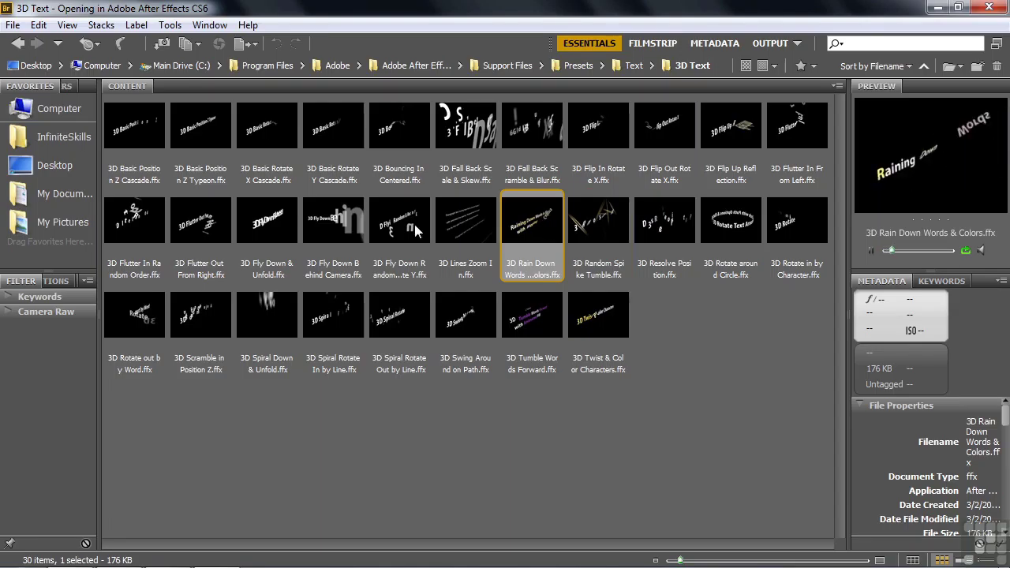
left_click(206, 226)
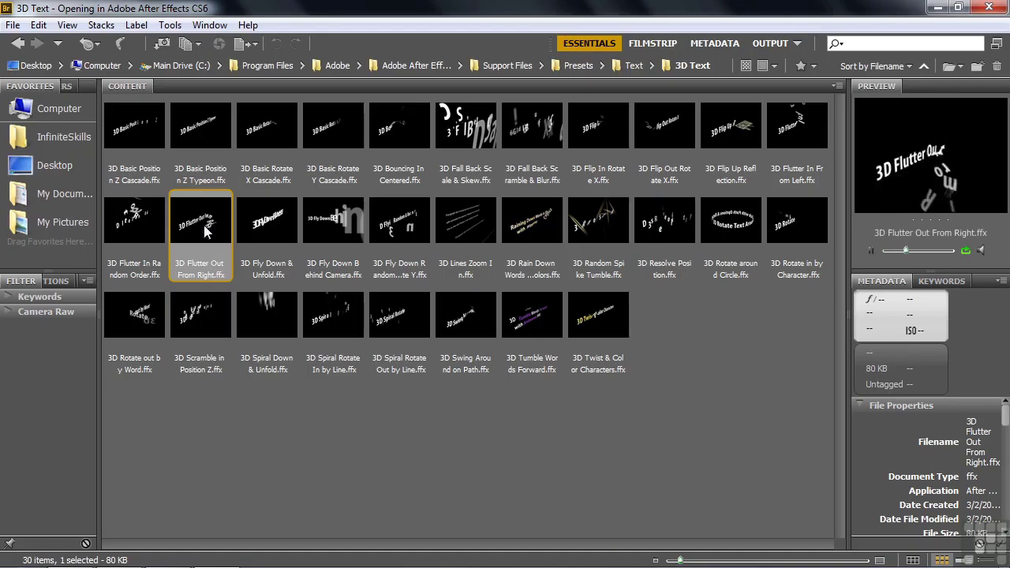
left_click(206, 308)
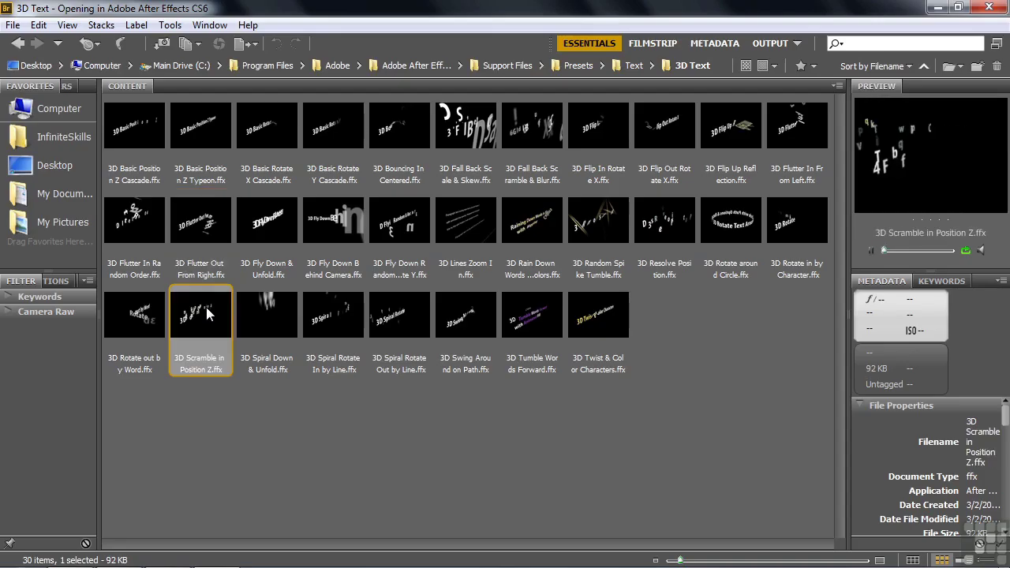
left_click(144, 314)
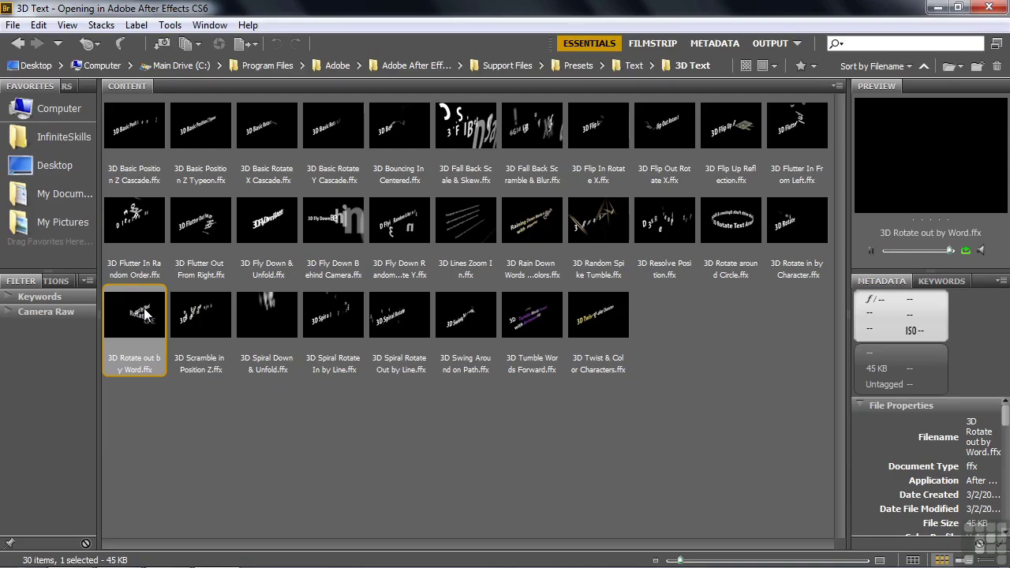
left_click(988, 7)
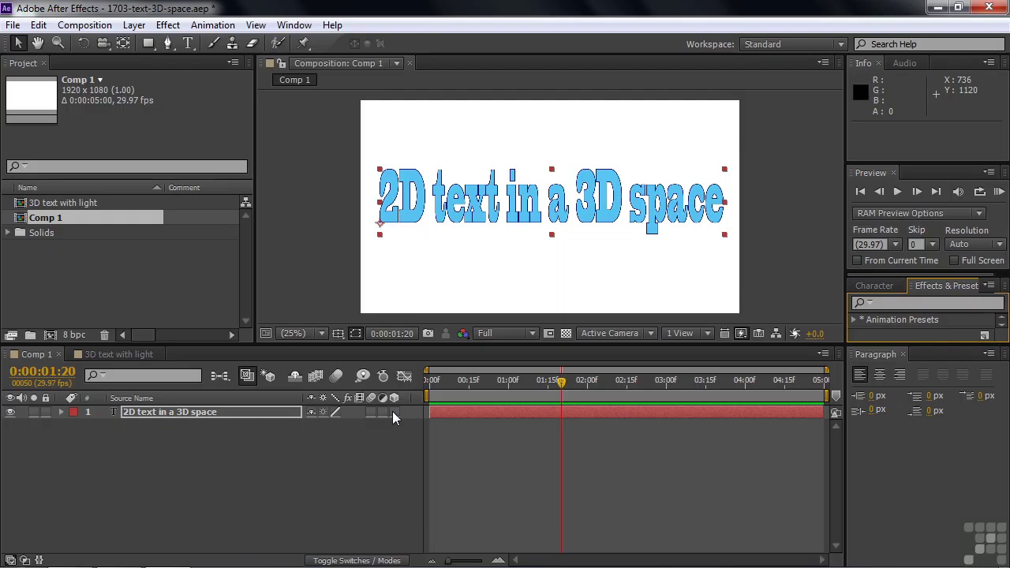
Enable per-character 3D on the "2D text in a 3D space" layer
left_click(61, 412)
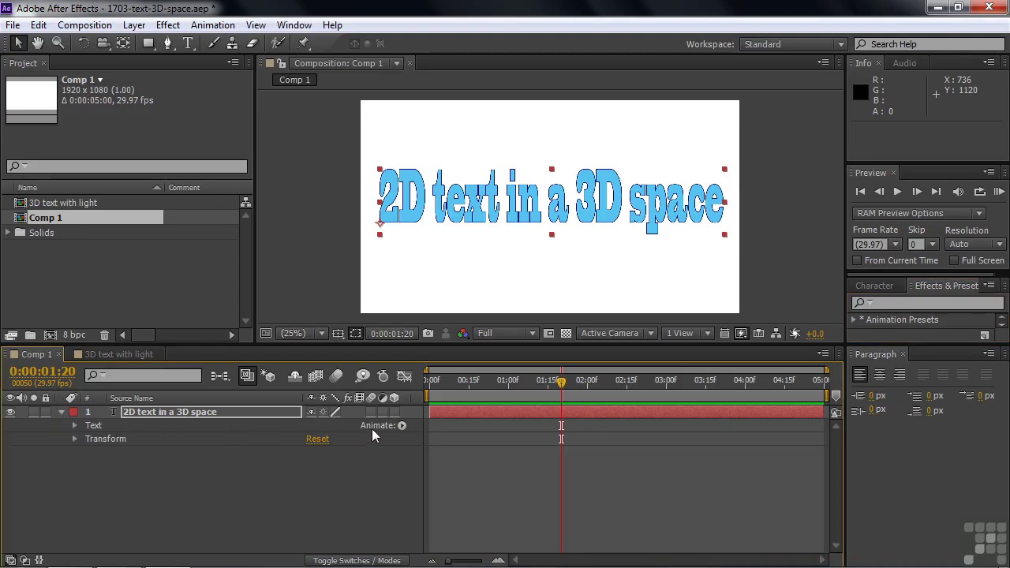
left_click(402, 425)
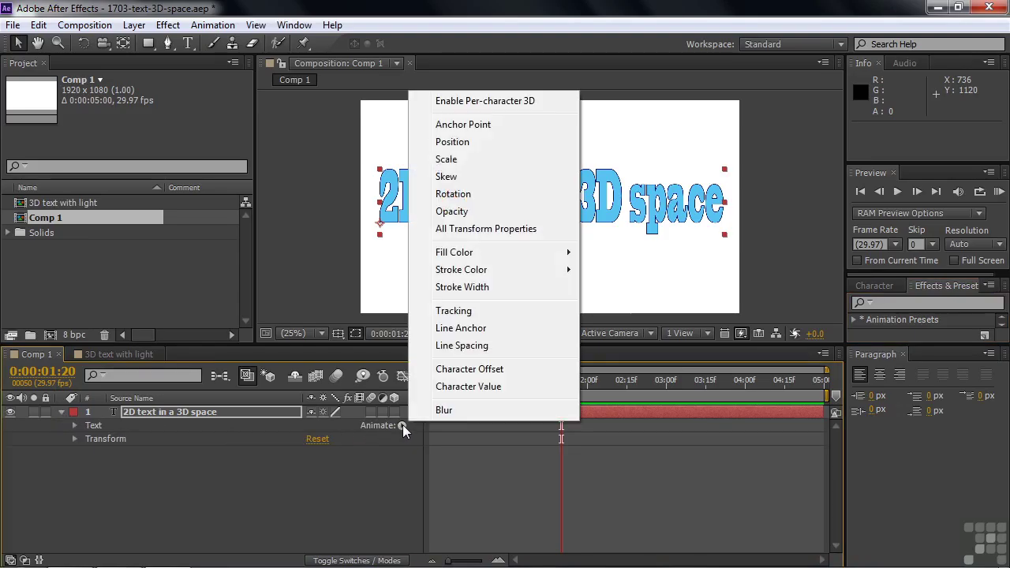
left_click(487, 108)
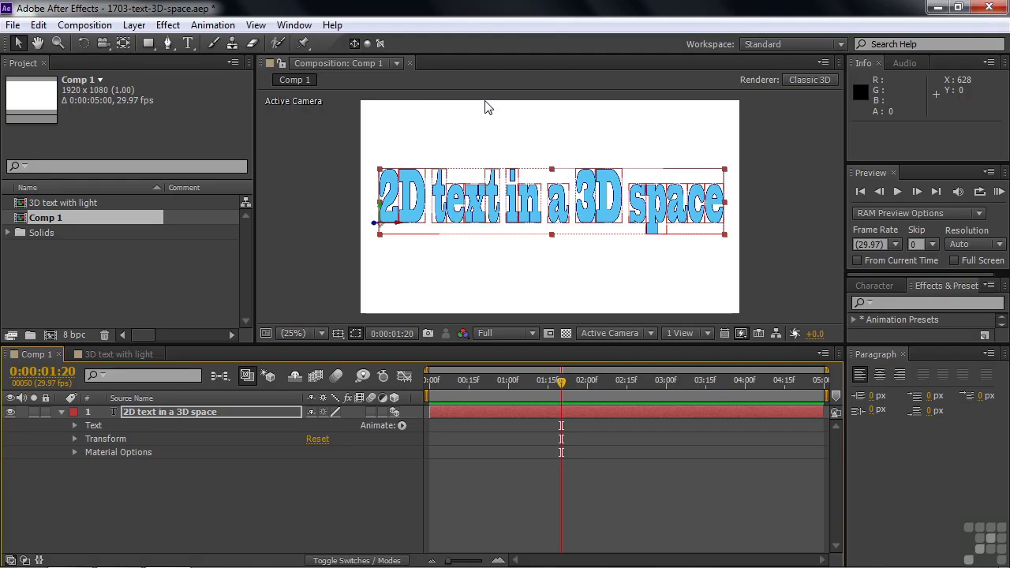
Add a Position text animator to the layer and give it Scale, Rotation and Opacity properties as well
left_click(403, 426)
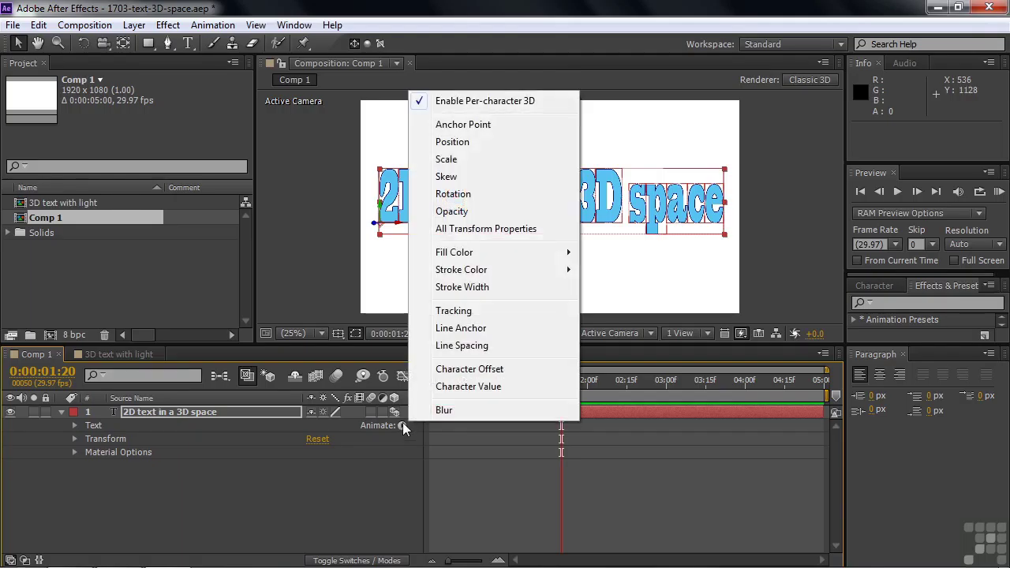
left_click(458, 142)
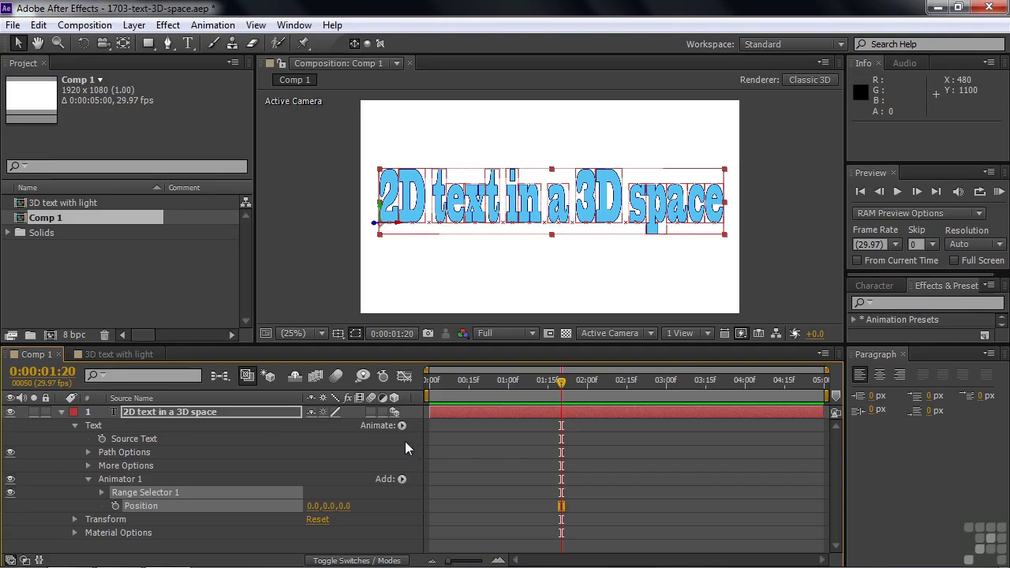
left_click(401, 479)
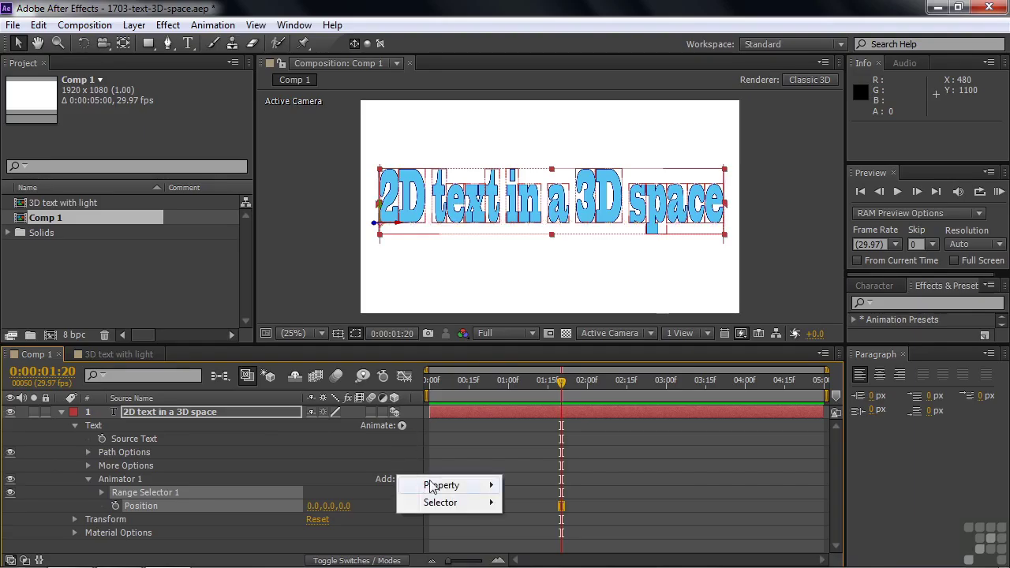
mouse_move(434, 489)
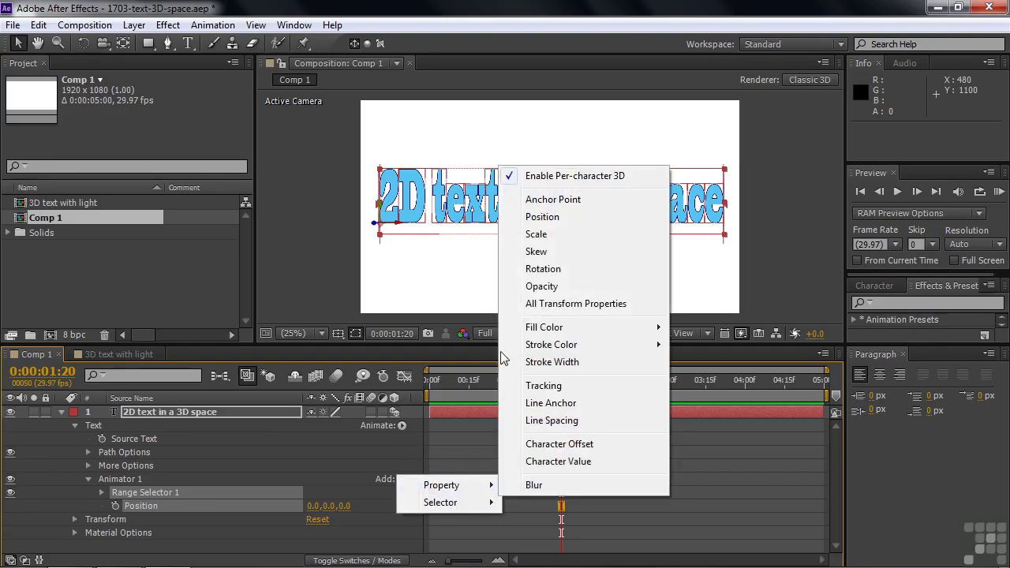
left_click(537, 234)
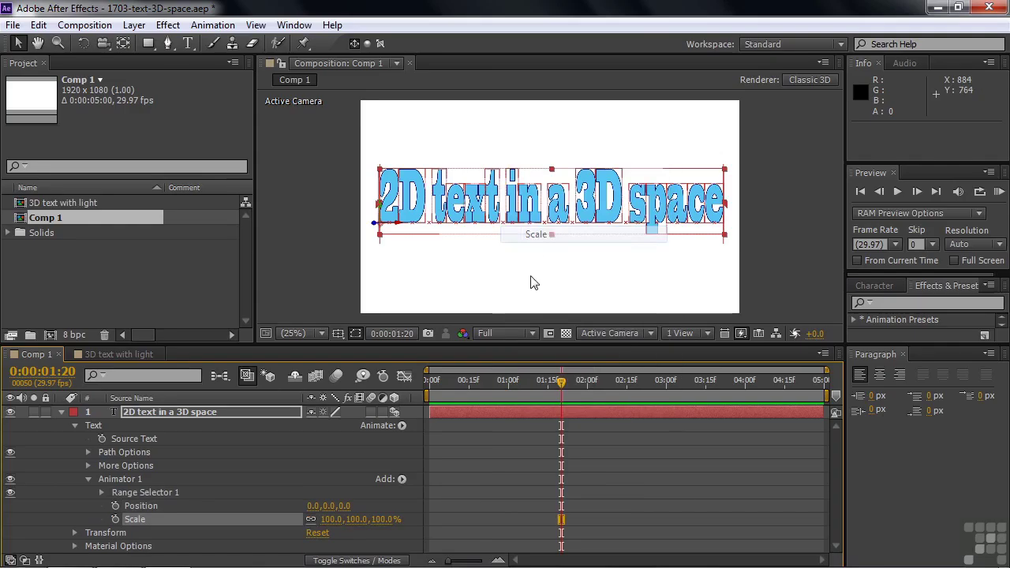
left_click(401, 479)
mouse_move(404, 483)
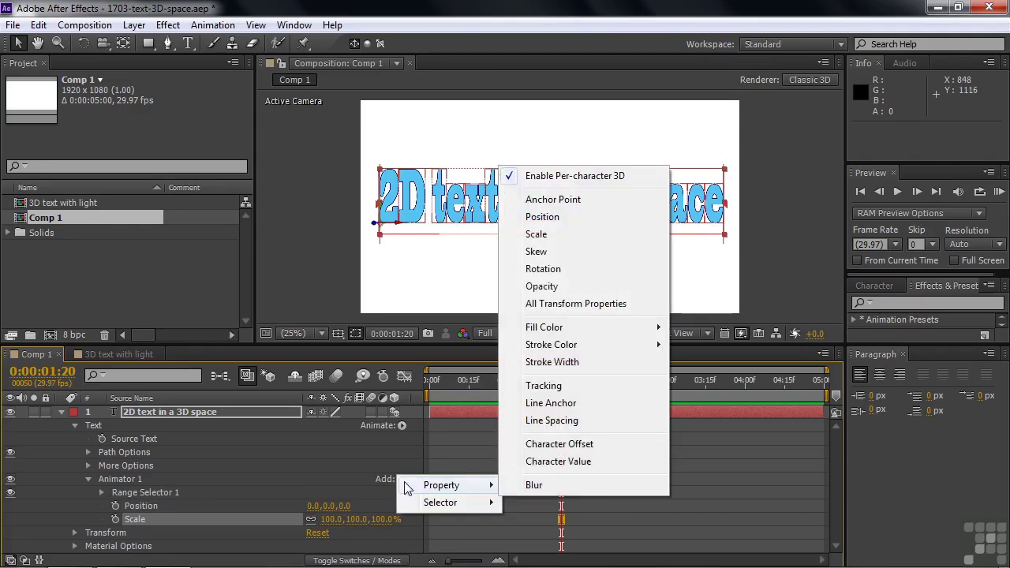
left_click(543, 270)
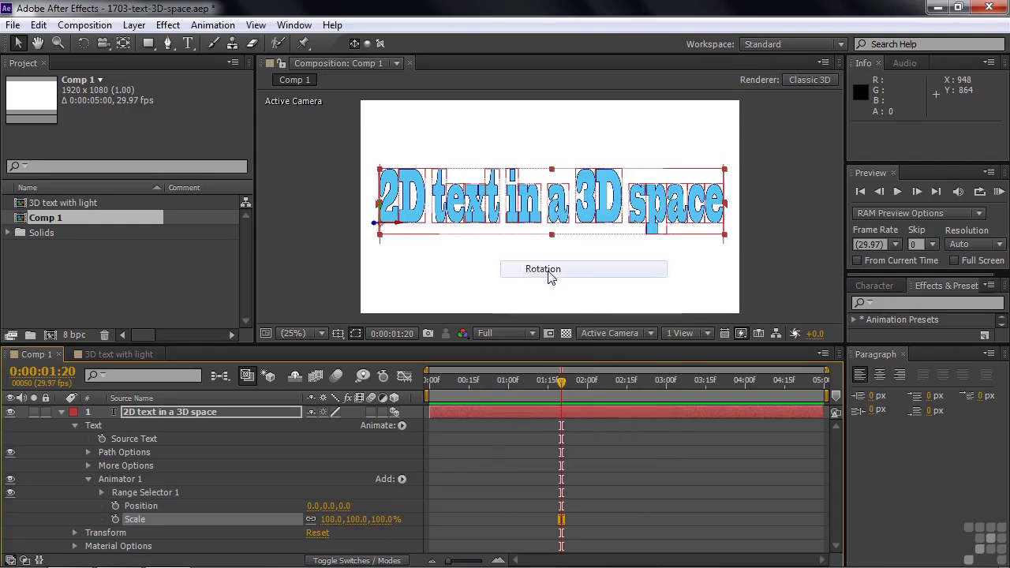
left_click(401, 465)
mouse_move(467, 476)
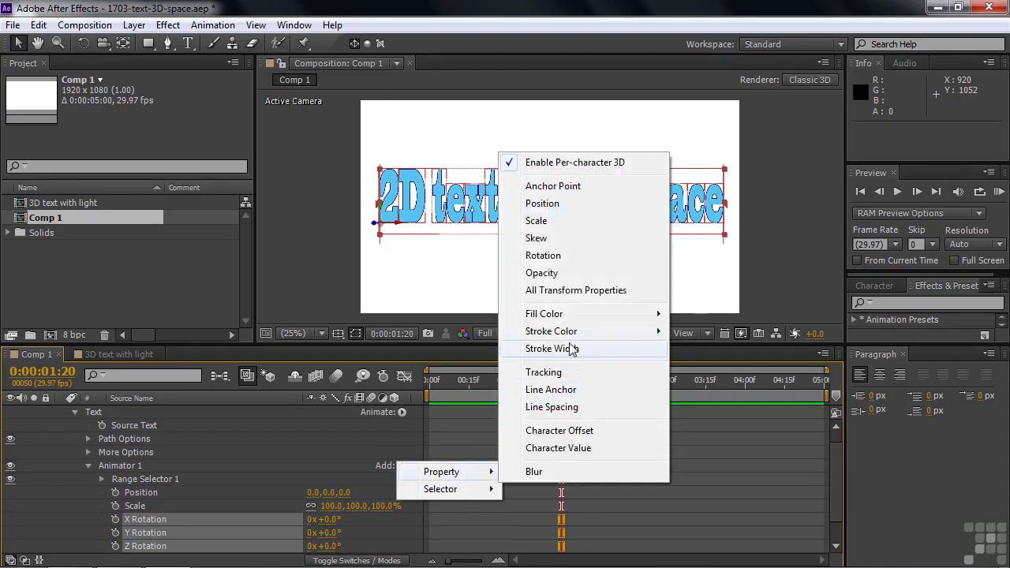
left_click(584, 273)
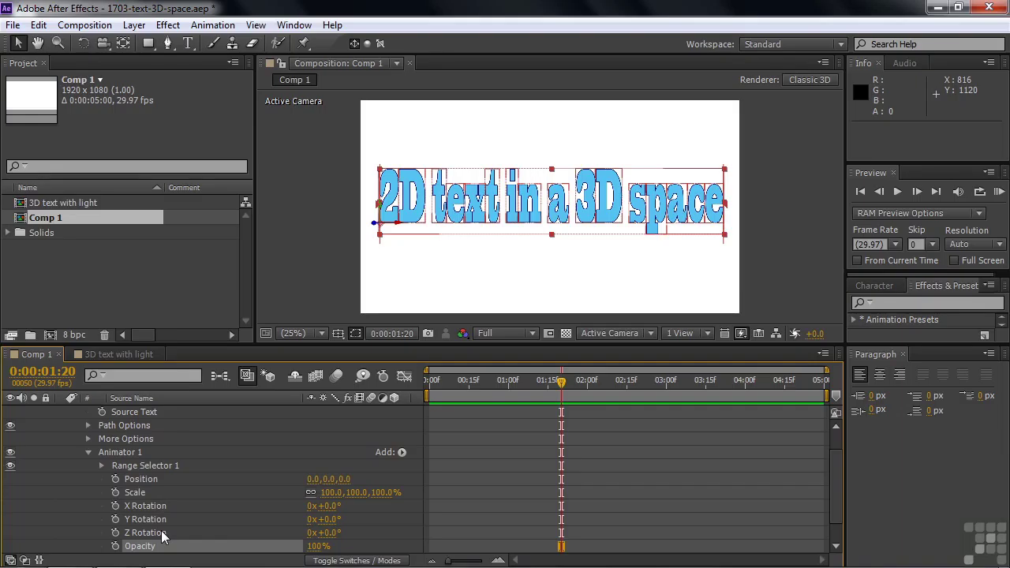
Tilt the characters to about 78° X Rotation and about -16° Y Rotation in Animator 1, undoing the last value change
left_click_drag(323, 521, 338, 506)
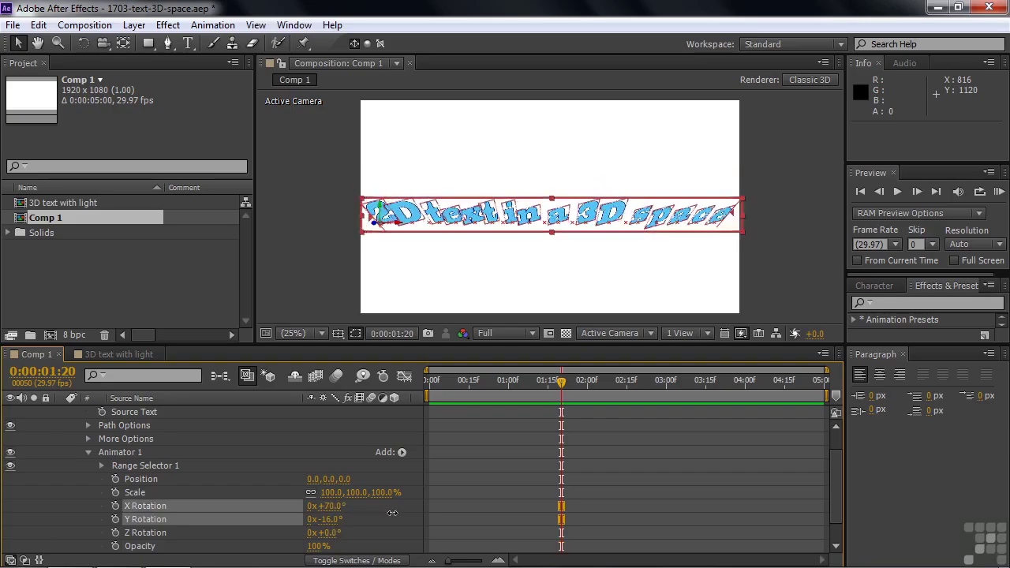
left_click_drag(341, 510, 386, 526)
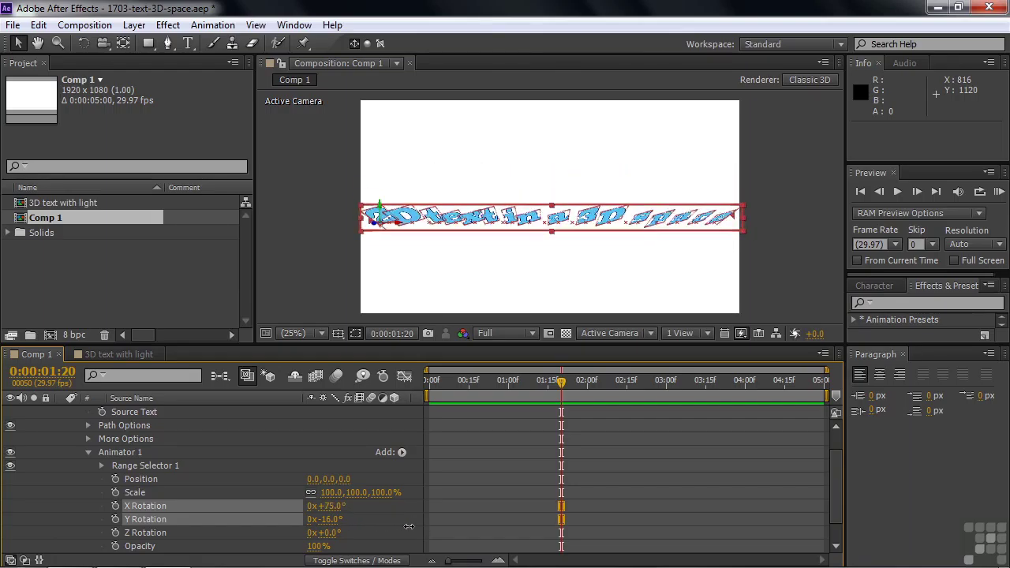
key("ctrl+z")
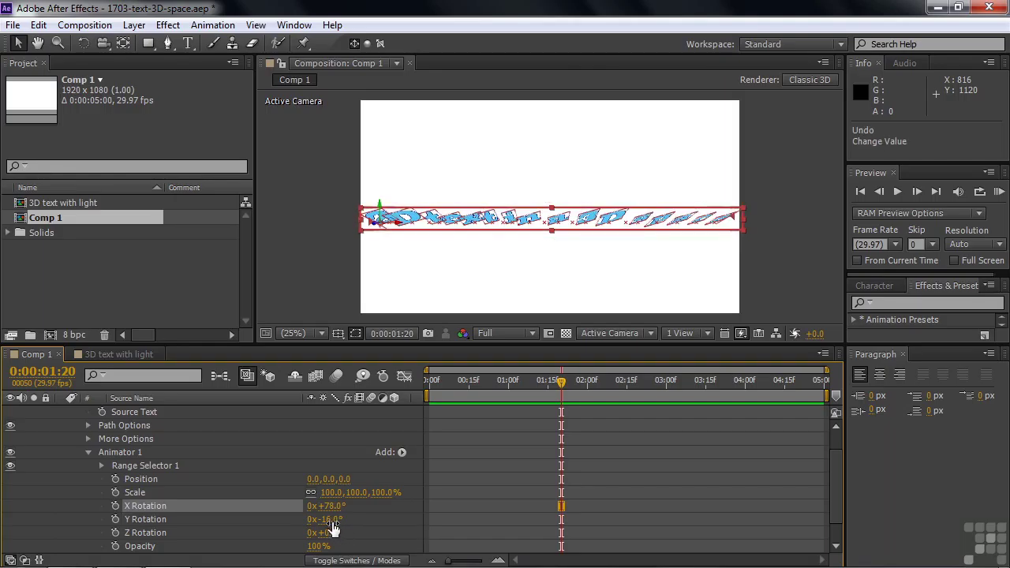
Set Animator 1's Y Rotation to about 87°, its Z Position to about -1810 and its Scale to about 203%
left_click(335, 519)
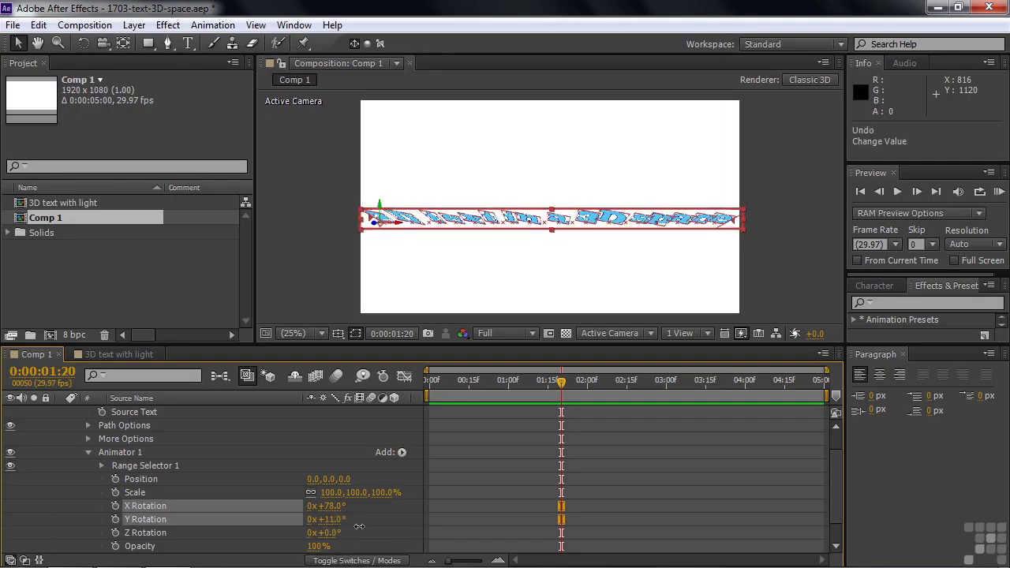
left_click_drag(391, 526, 416, 525)
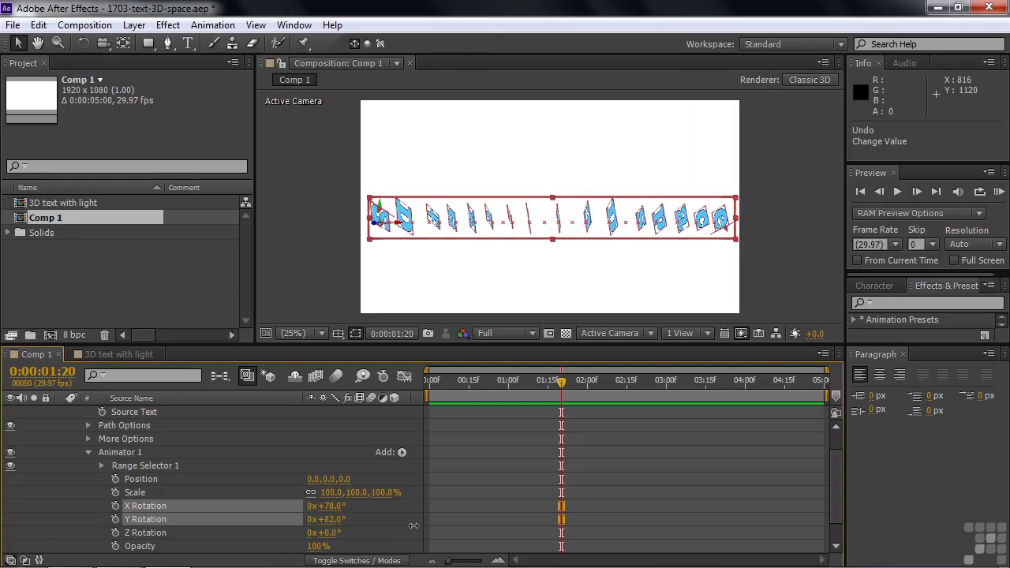
left_click(416, 524)
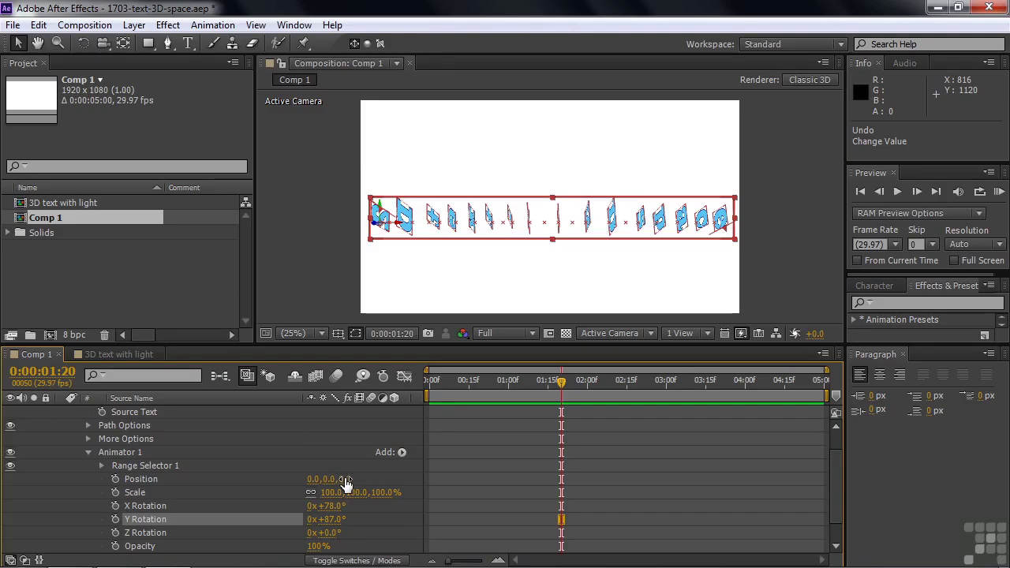
left_click_drag(342, 479, 190, 469)
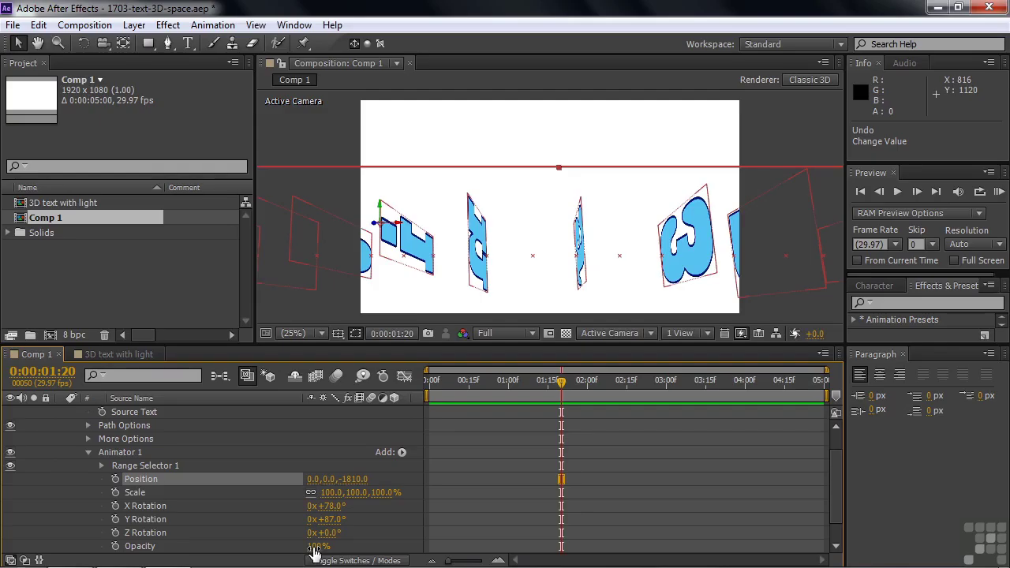
left_click_drag(376, 493, 474, 509)
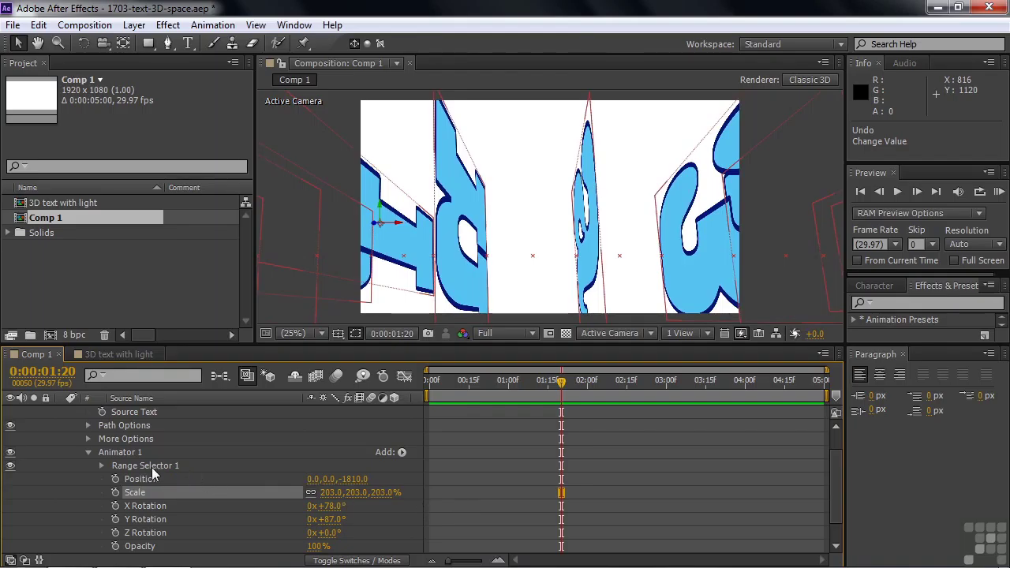
Keyframe Range Selector 1's Start from 0% at 0:00:00:00 to 100% at 0:00:03:11 and scrub back through the animation
left_click(101, 466)
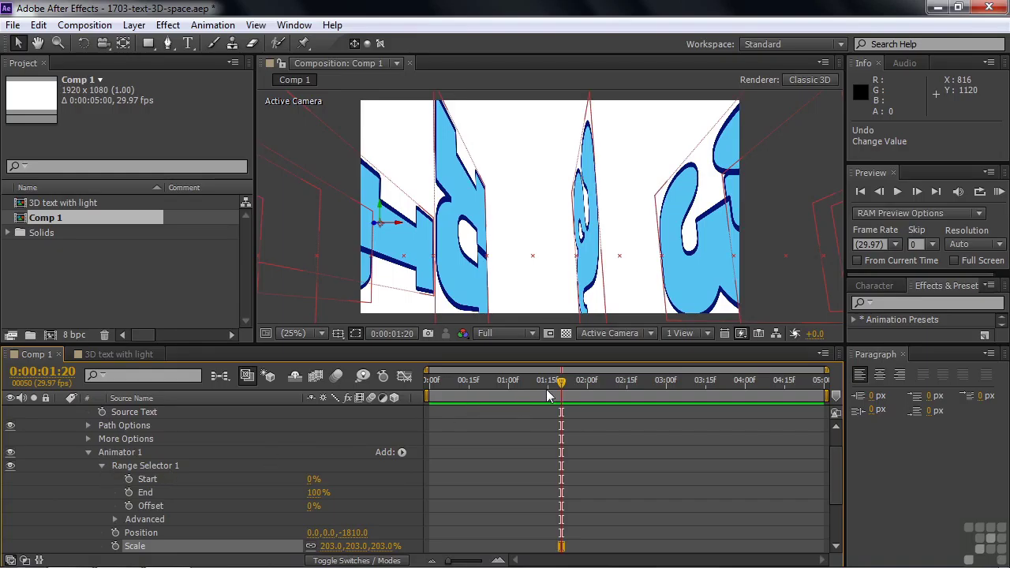
left_click_drag(562, 382, 417, 411)
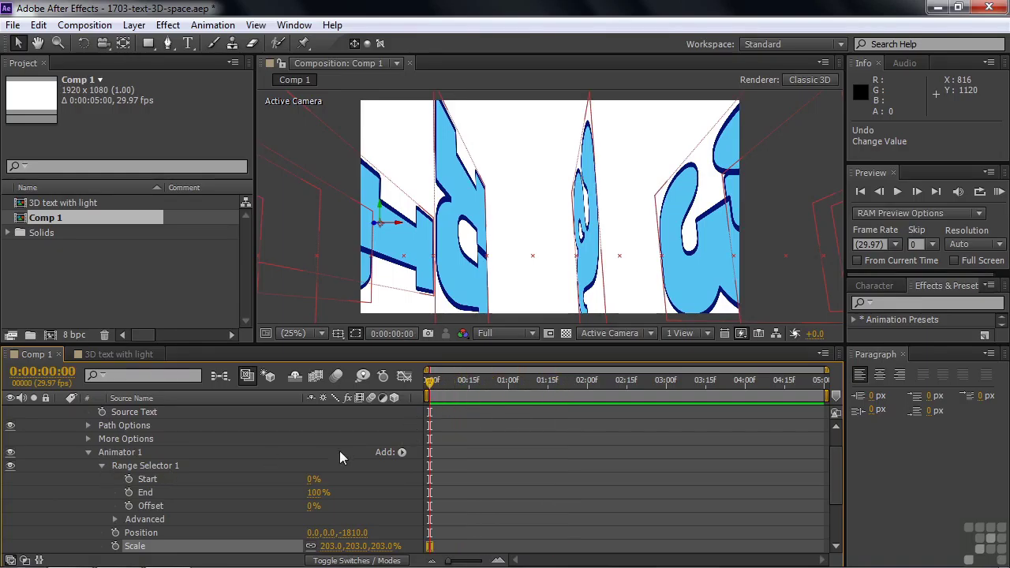
left_click(130, 480)
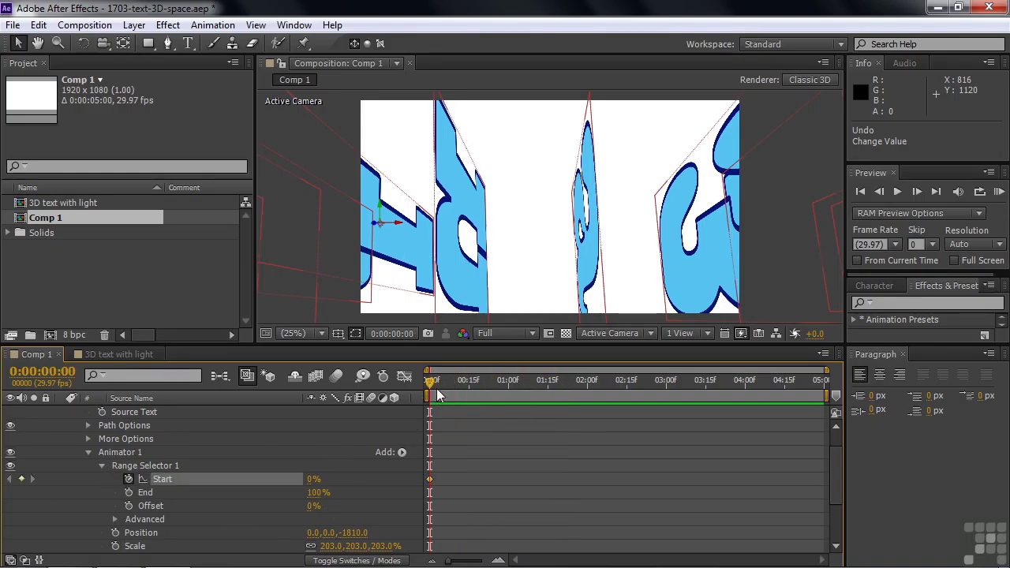
left_click_drag(431, 385, 695, 404)
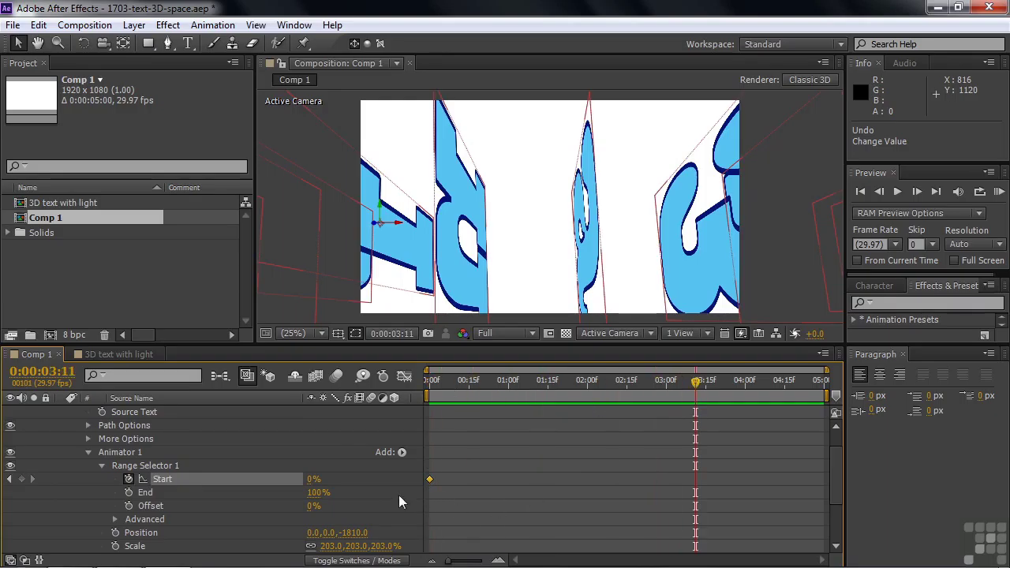
left_click_drag(315, 485, 394, 483)
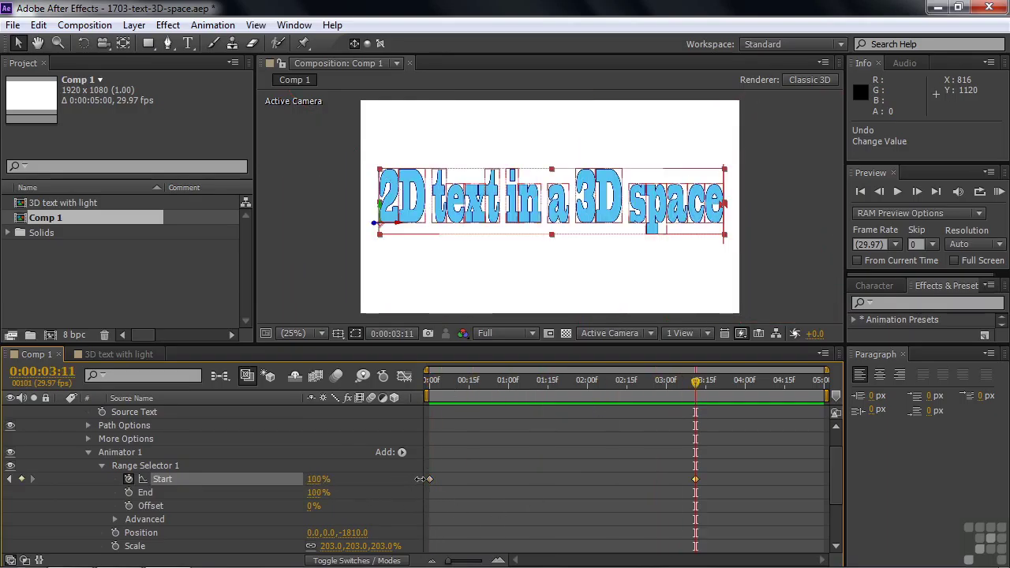
left_click_drag(695, 390, 424, 426)
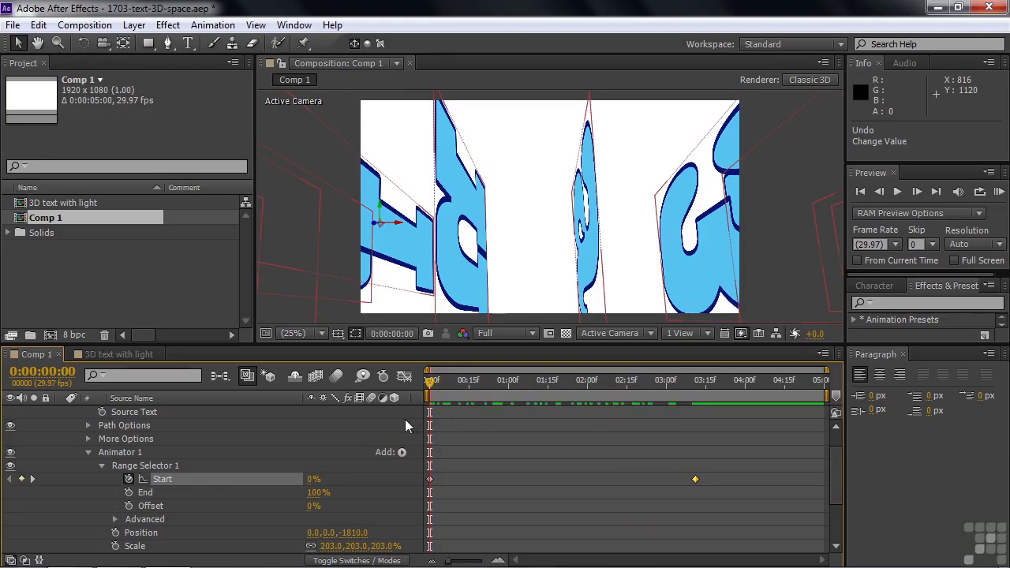
Set Animator 1's Y Position to about -218 so the characters start higher, and preview the animation
left_click_drag(832, 472, 762, 495)
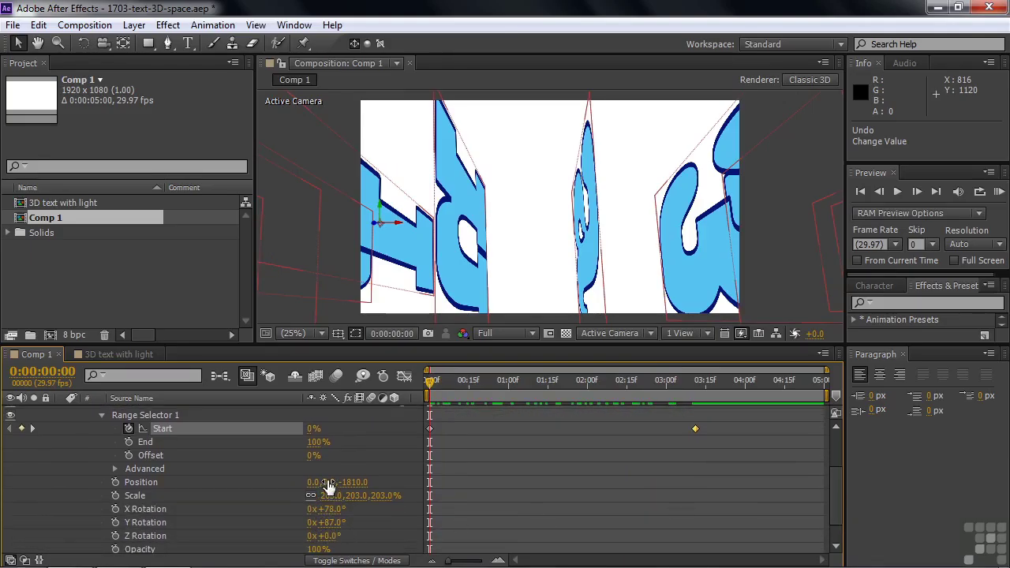
left_click_drag(329, 487, 130, 512)
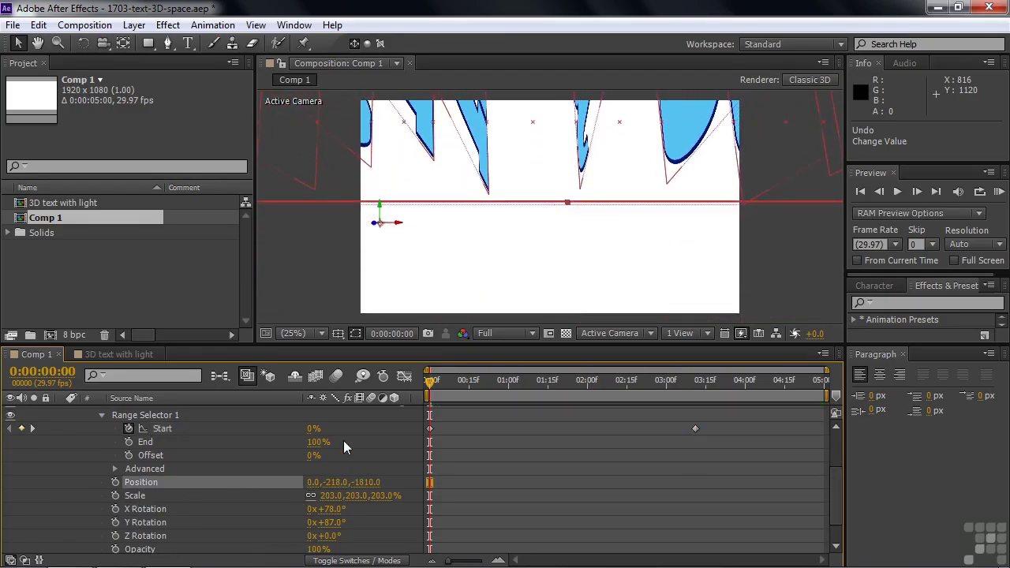
left_click_drag(434, 383, 430, 434)
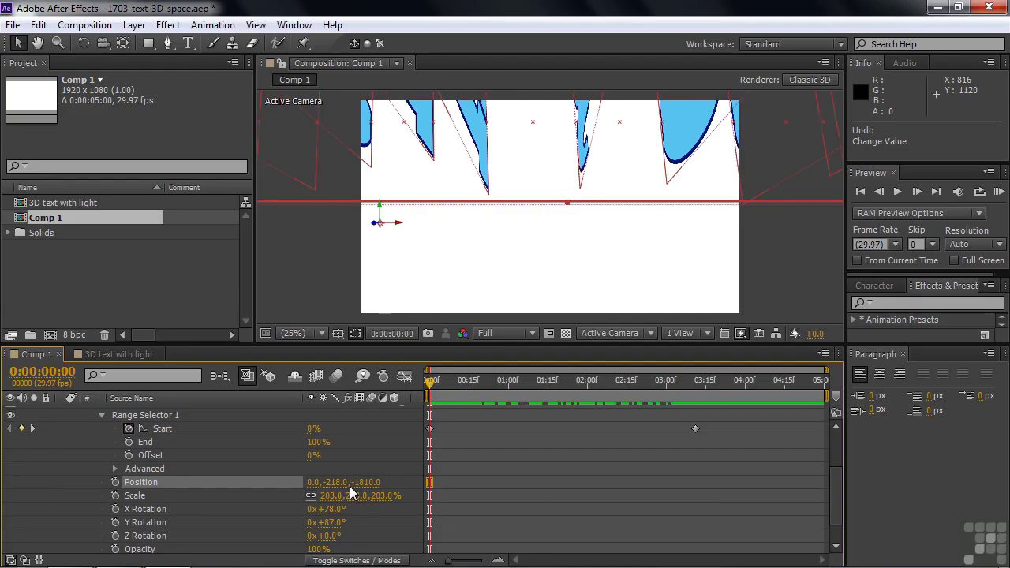
left_click_drag(434, 382, 547, 399)
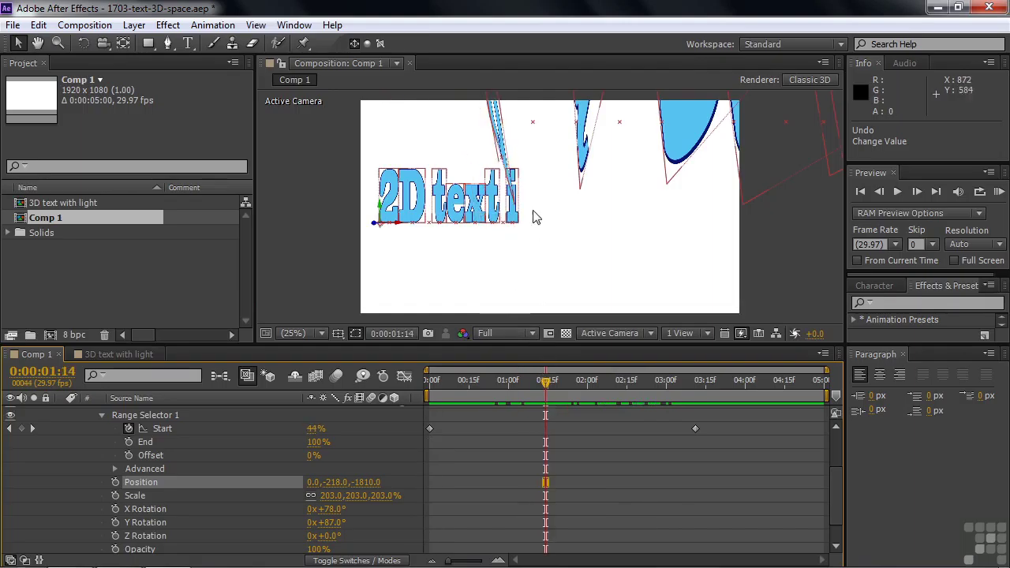
left_click_drag(546, 391, 421, 412)
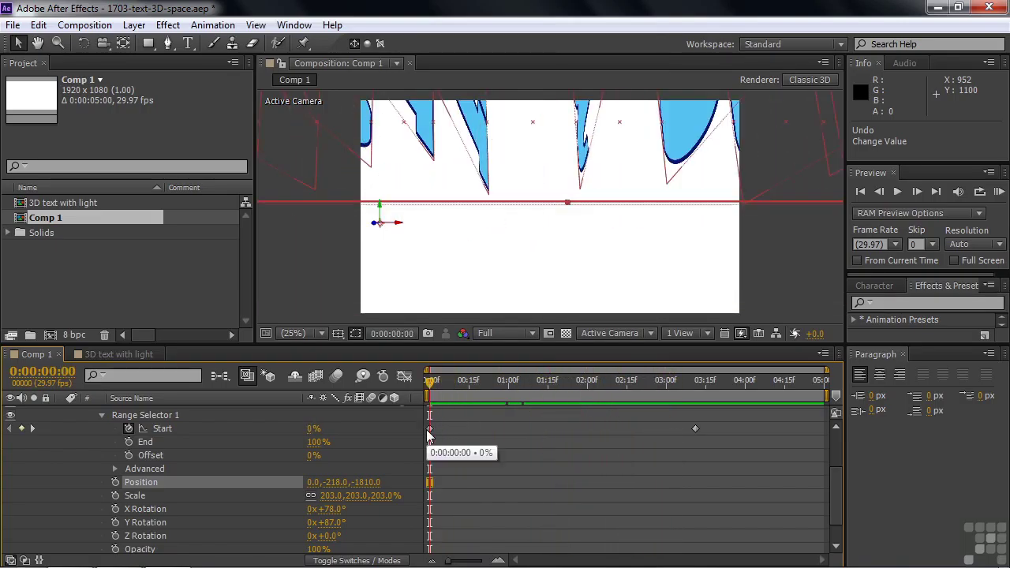
Enable motion blur for the "2D text in a 3D space" layer and the composition, and preview the blurred animation
left_click_drag(836, 495, 835, 432)
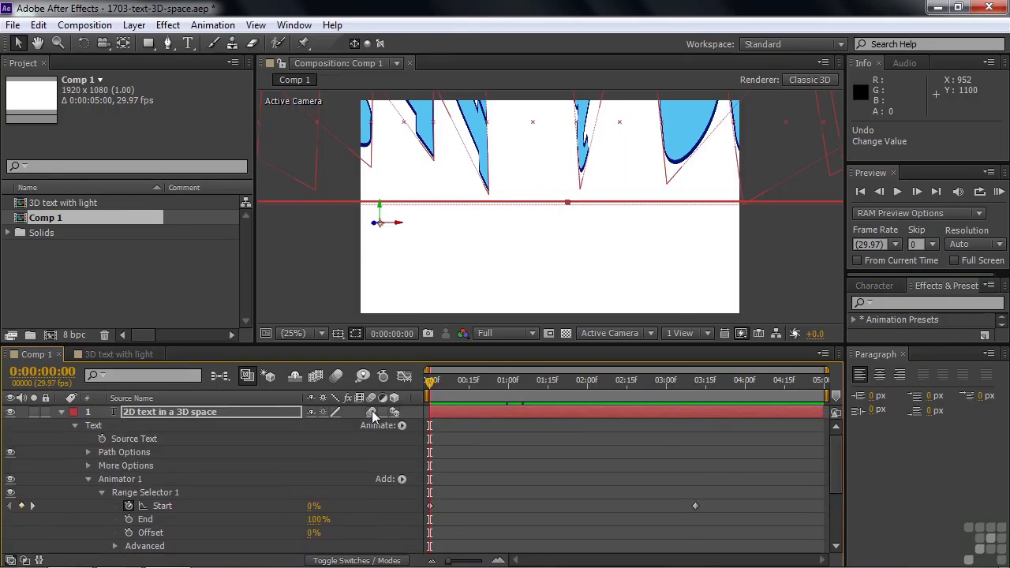
left_click(333, 376)
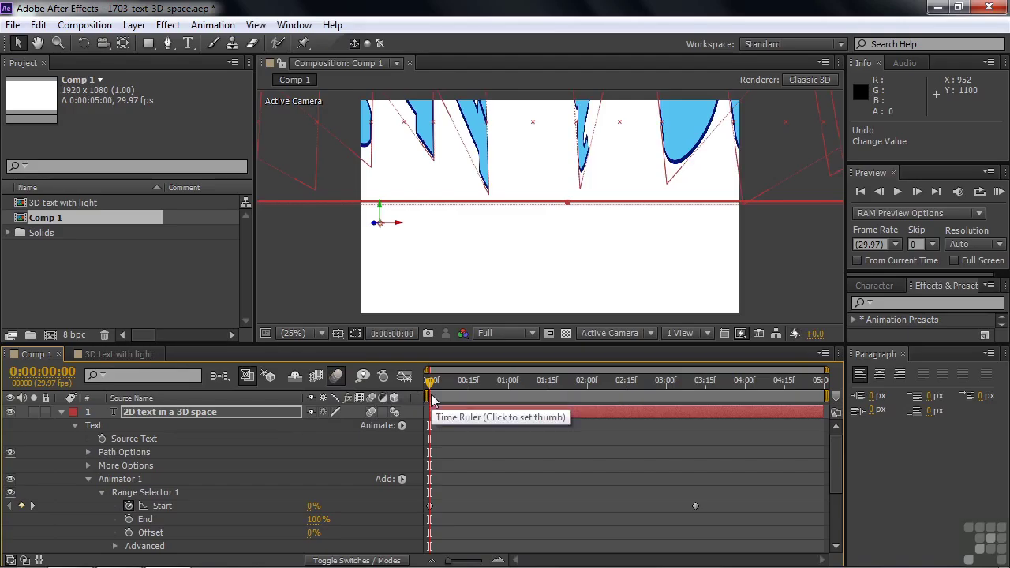
mouse_move(434, 384)
left_mouse_down()
mouse_move(535, 384)
mouse_move(512, 396)
mouse_move(429, 390)
left_mouse_up()
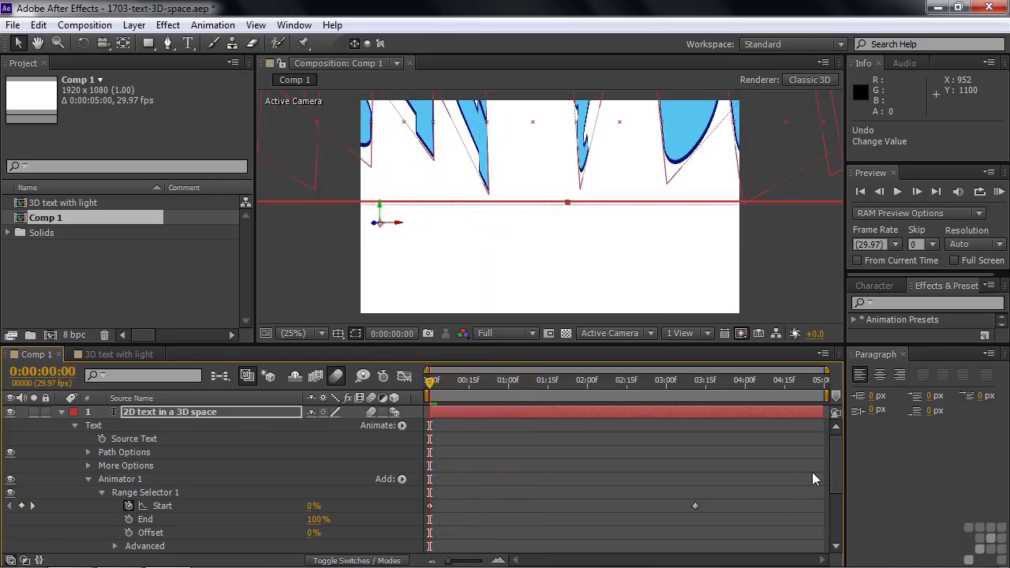
Lower Animator 1's Opacity to about 2% and preview the characters fading in
left_click_drag(835, 467, 833, 509)
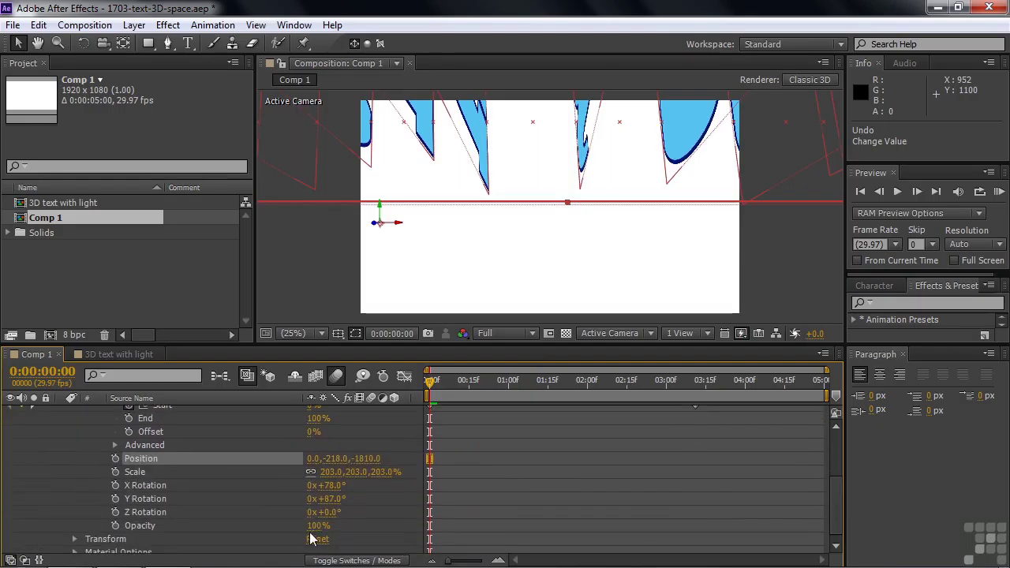
mouse_move(318, 525)
left_mouse_down()
mouse_move(251, 527)
mouse_move(241, 537)
left_mouse_up()
mouse_move(429, 381)
left_mouse_down()
mouse_move(529, 388)
mouse_move(422, 395)
left_mouse_up()
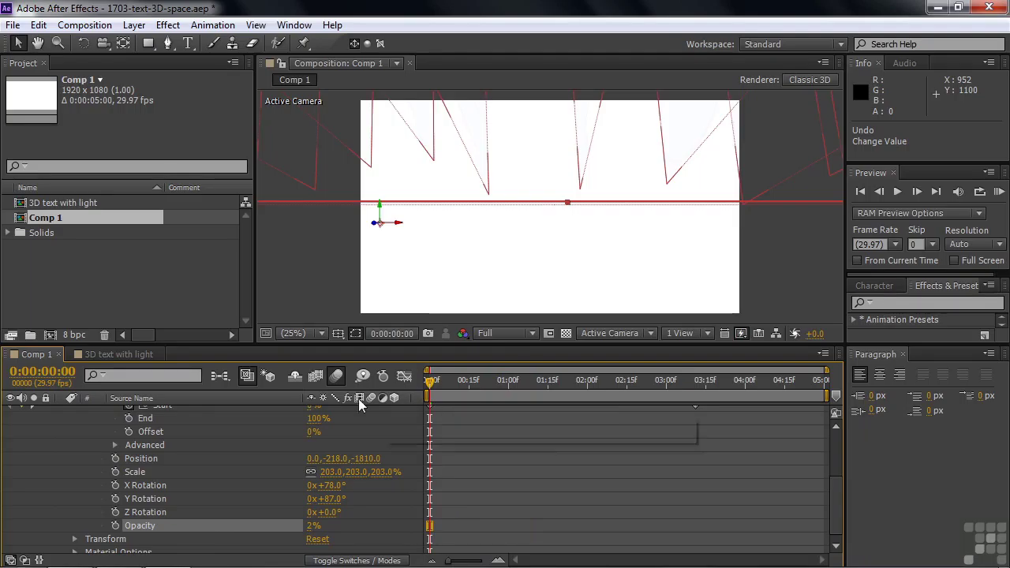
Examine the "3D text with light" composition's animation from Custom View 1 and from the Active Camera view
left_click(94, 356)
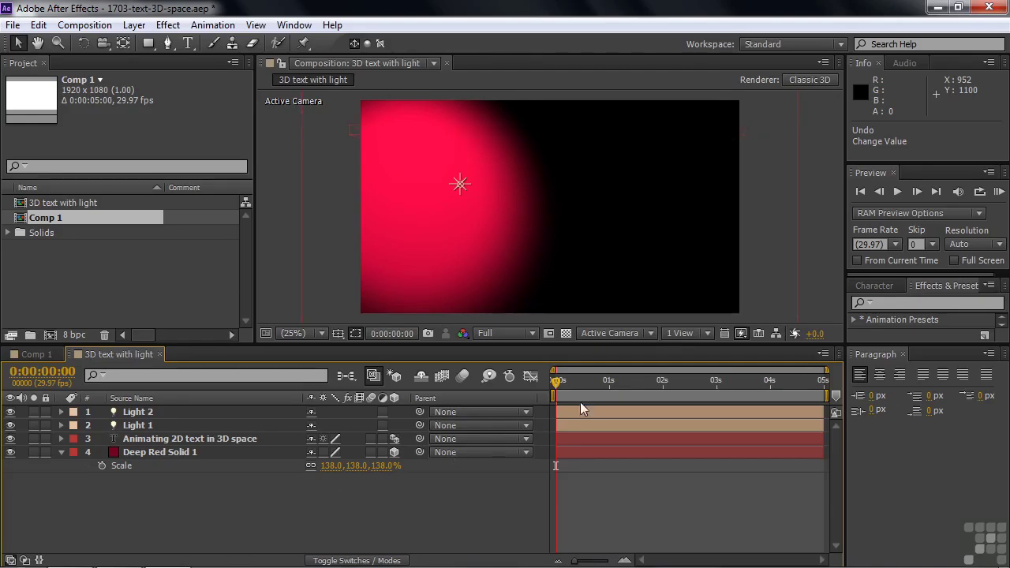
left_click(653, 333)
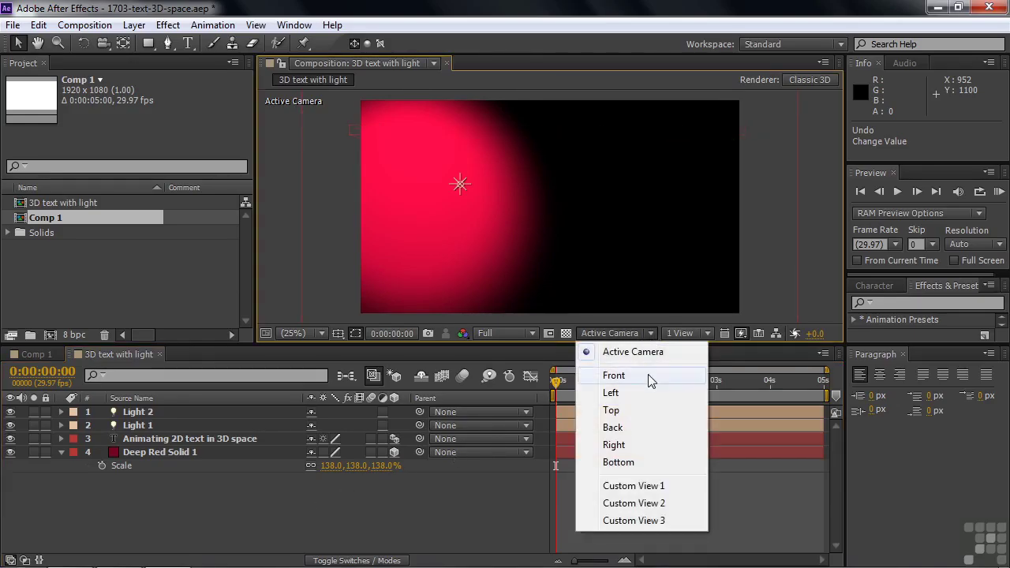
left_click(653, 484)
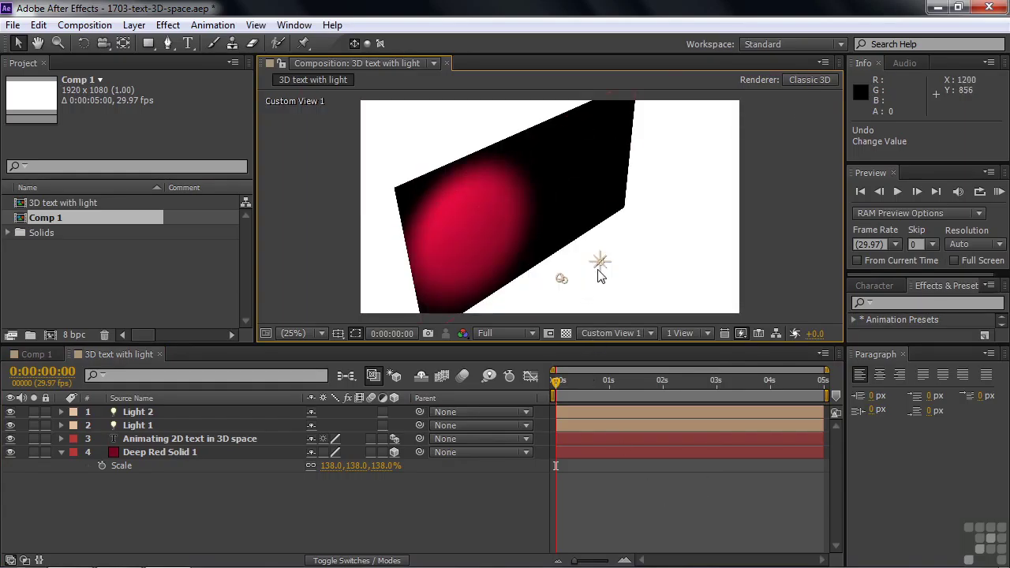
left_click_drag(559, 387, 555, 407)
left_click(652, 337)
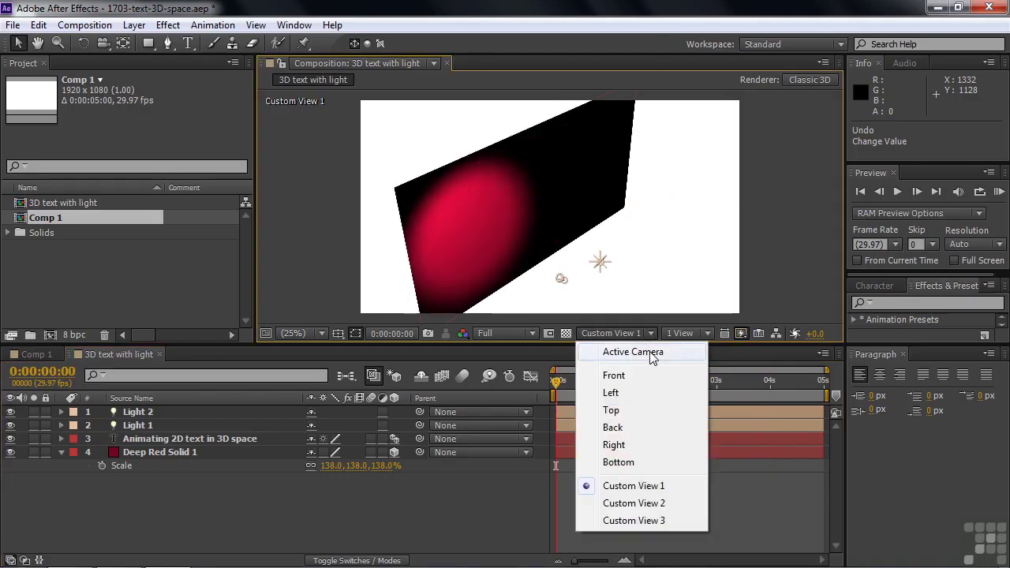
left_click(652, 355)
left_click_drag(557, 385, 604, 407)
left_click_drag(618, 417, 557, 390)
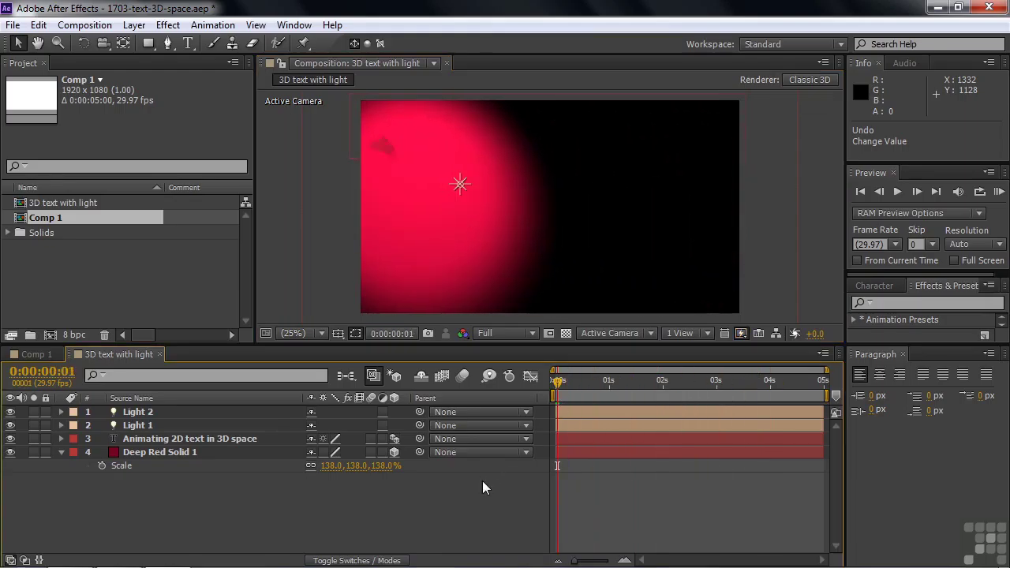